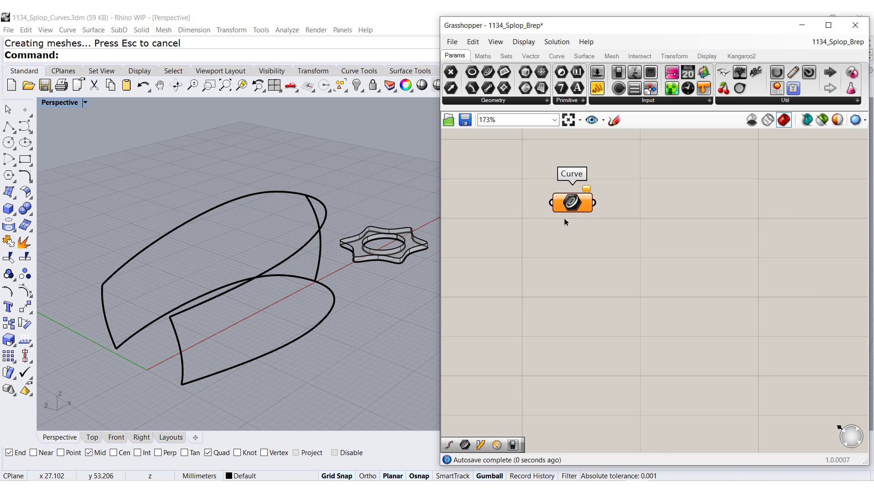
Reference the upper open rail curve in the existing Curve parameter as the first rail.
right_click(576, 196)
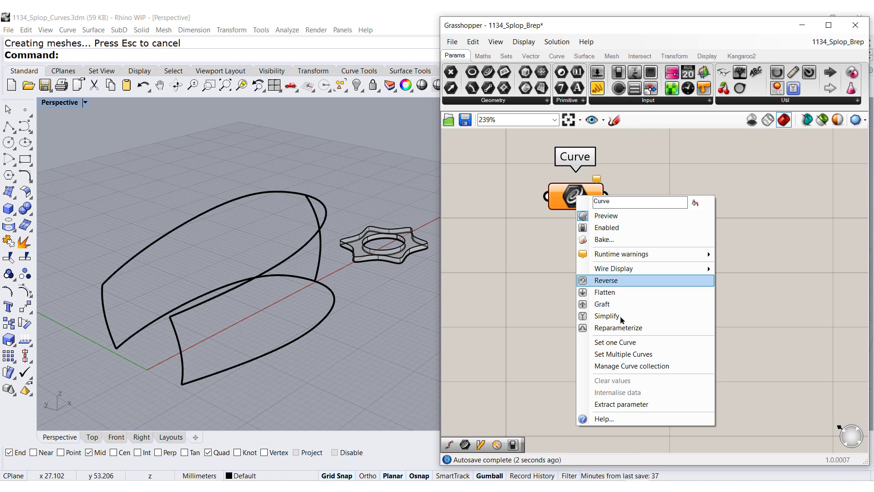
left_click(615, 342)
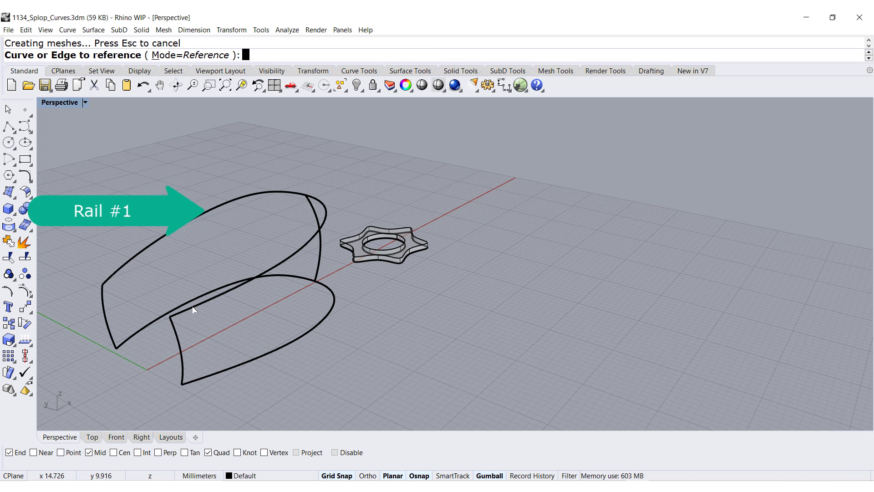
left_click(195, 307)
Duplicate the Curve parameter below the original and reference the lower rail curve in the copy.
left_click_drag(578, 204, 577, 302, "alt")
right_click(578, 300)
left_click(612, 396)
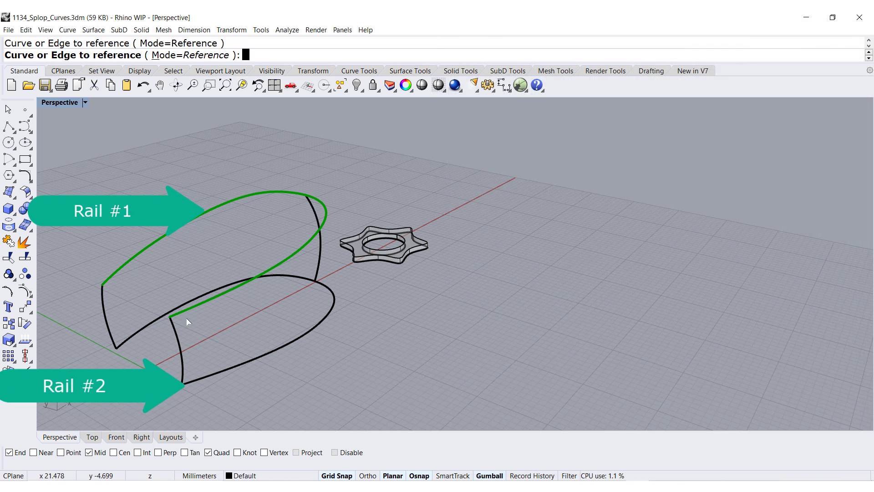
left_click(204, 378)
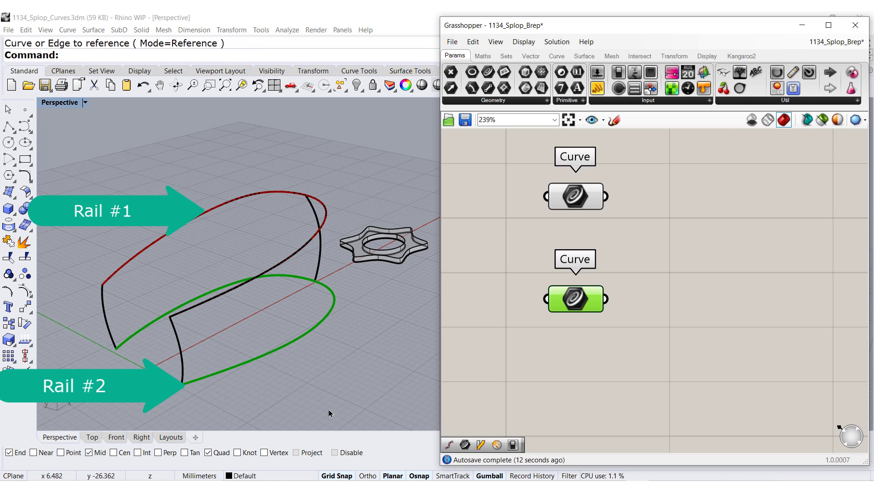
left_click(358, 378)
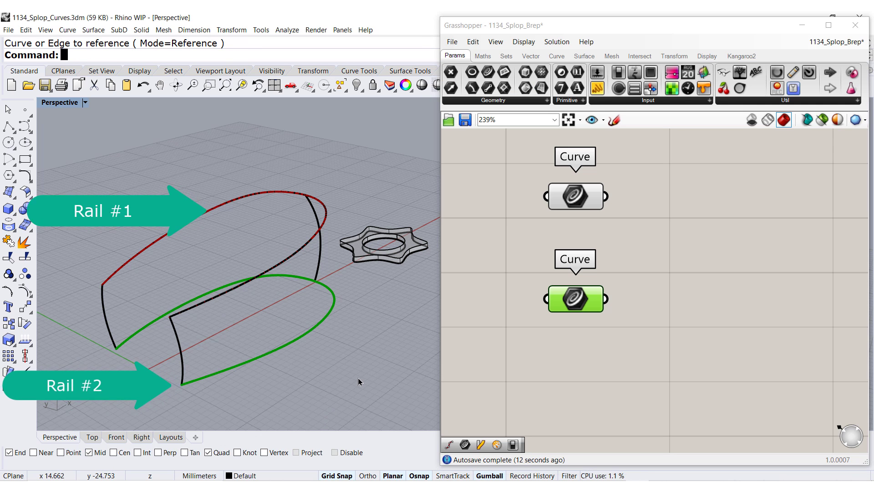
Add a third Curve parameter below the other two and reference the three section curves connecting the rails in it.
left_click(490, 76)
left_click(573, 407)
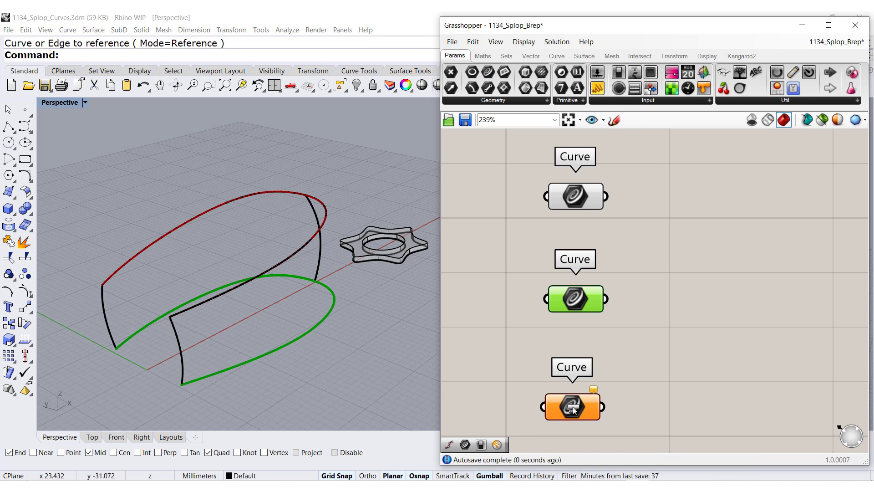
right_click(574, 410)
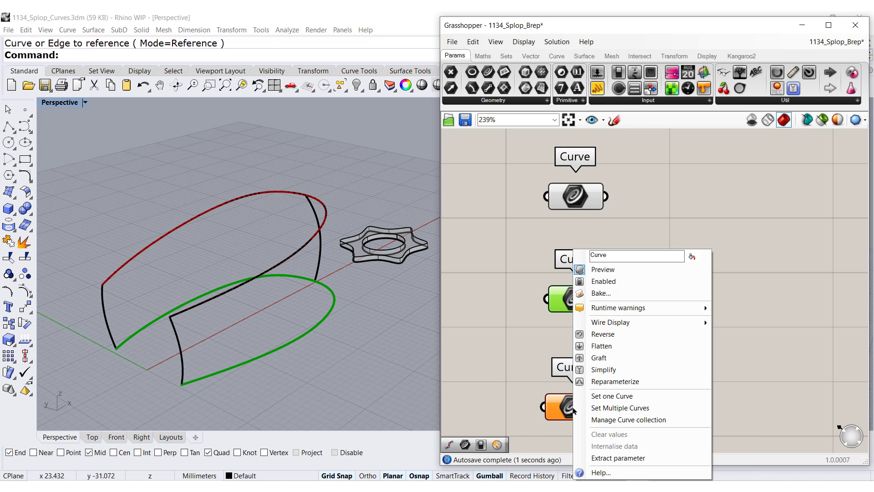
left_click(620, 408)
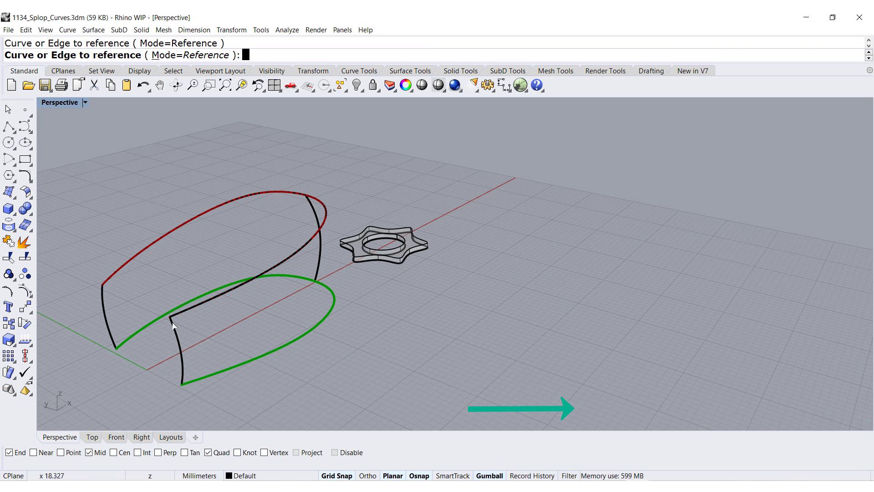
left_click(181, 364)
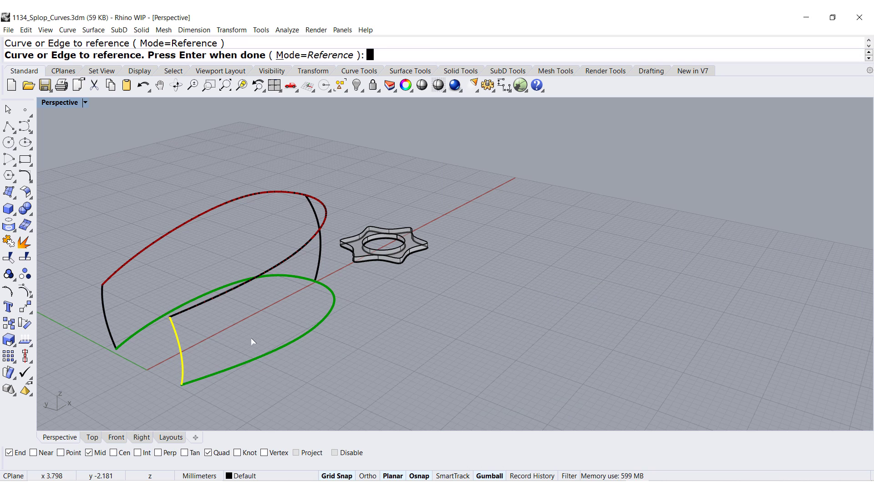
left_click(316, 273)
left_click(113, 336)
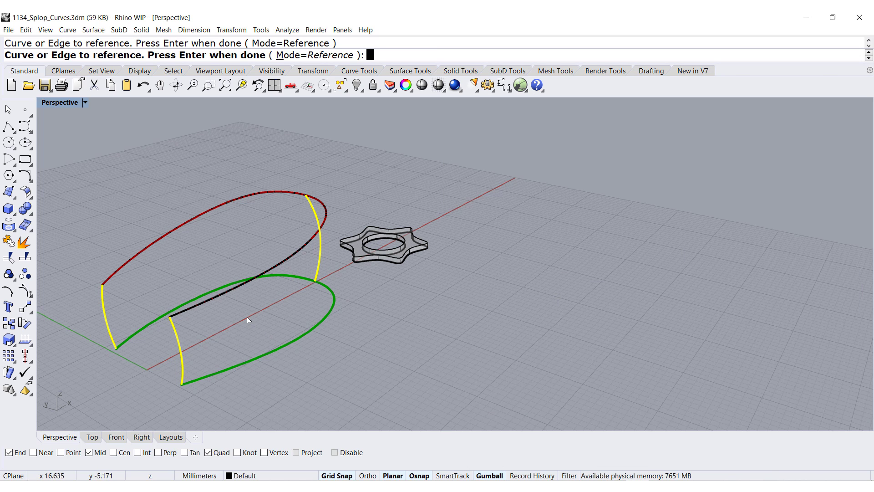
right_click(246, 316)
Group the third Curve parameter and name the group SECTIONS.
right_click_drag(636, 368, 584, 350)
left_click(538, 378)
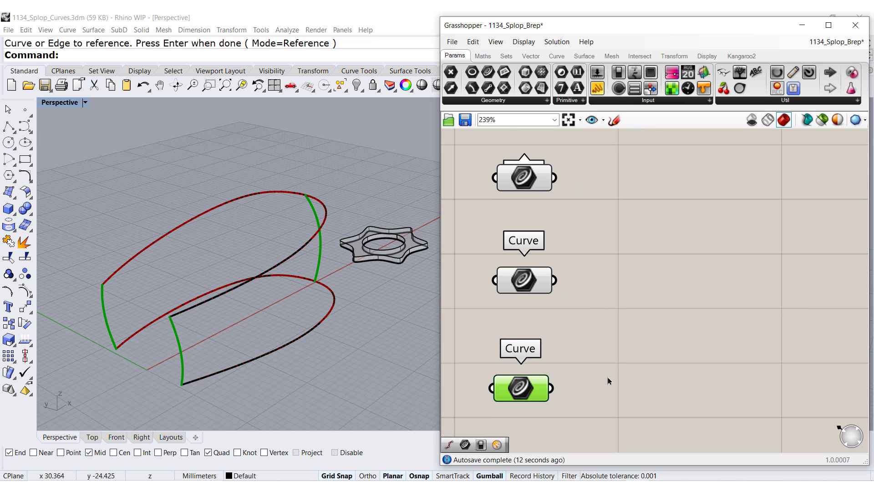
key("ctrl+g")
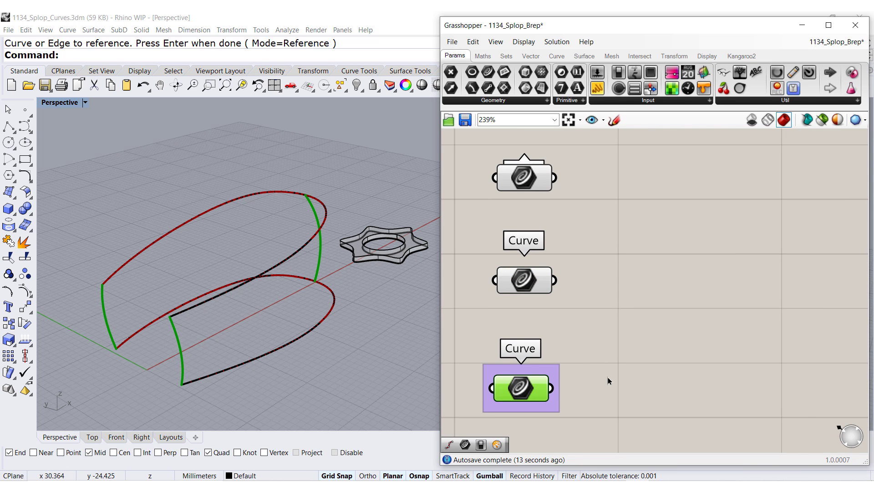
right_click(527, 372)
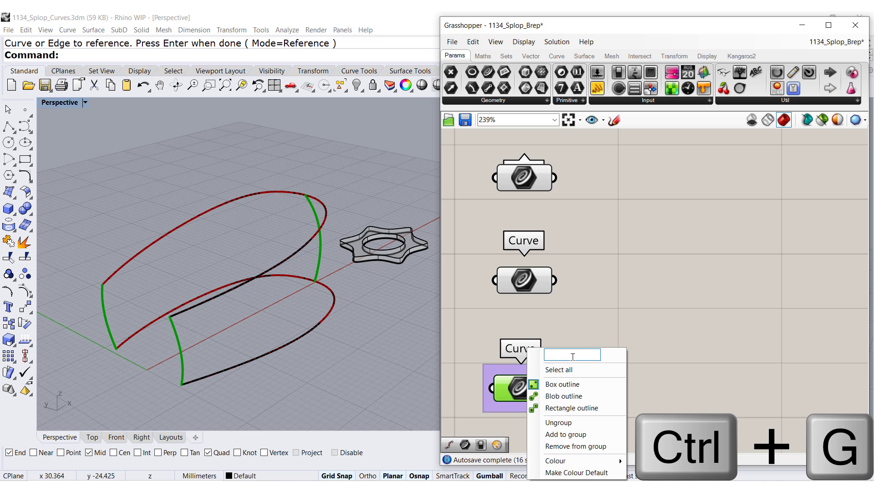
type("R")
key("BackSpace")
type("SECTI")
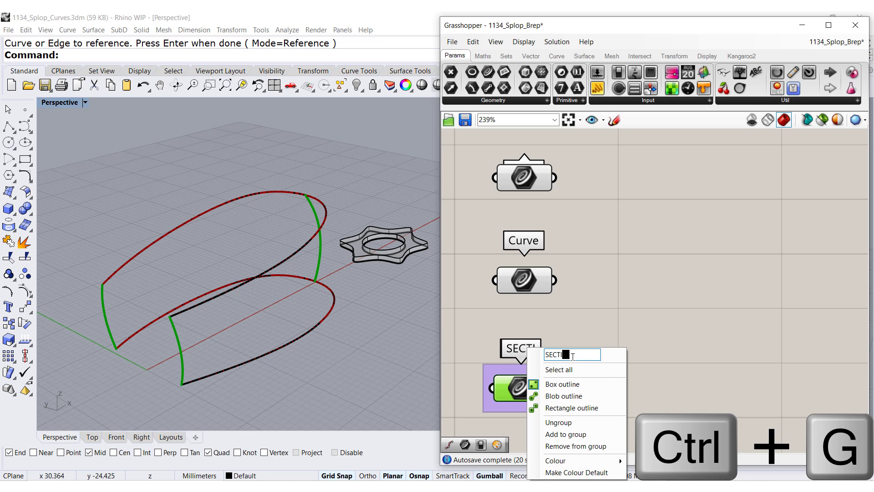
type("ONS")
left_click(605, 322)
Add a Sweep2 component beside the three Curve parameters.
scroll(603, 277, "down", 2)
right_click_drag(592, 278, 570, 265)
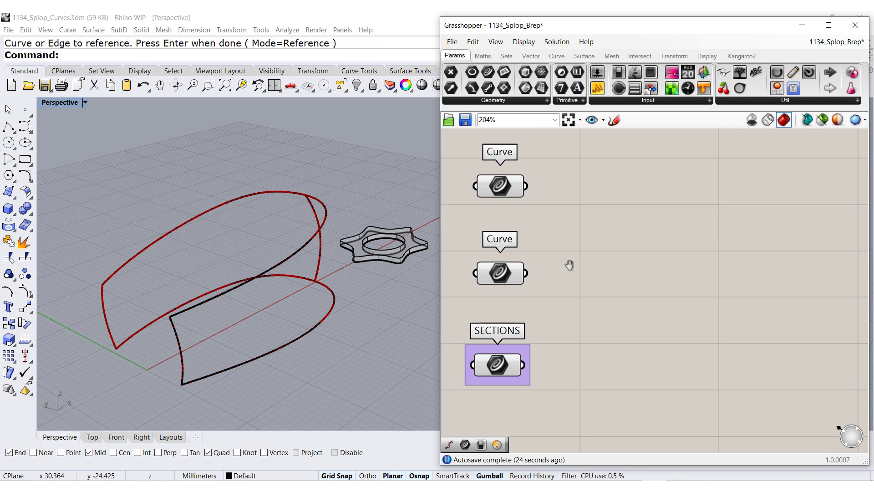
left_click(593, 54)
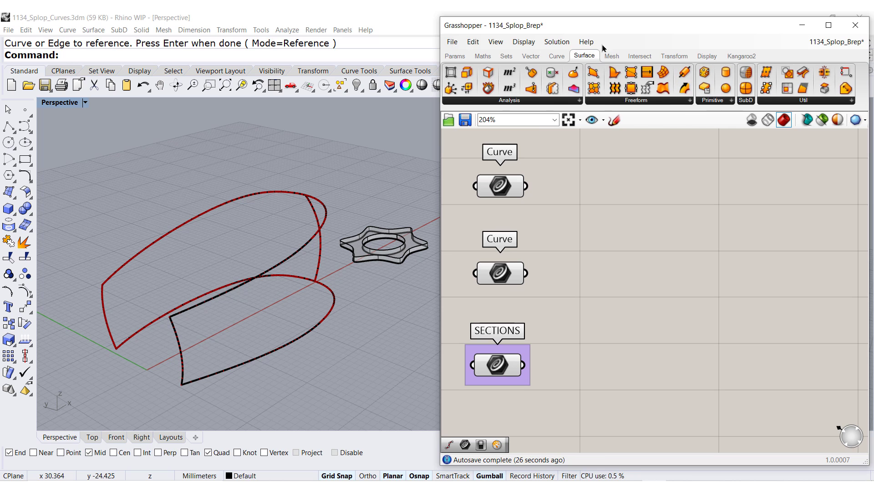
left_click(657, 102)
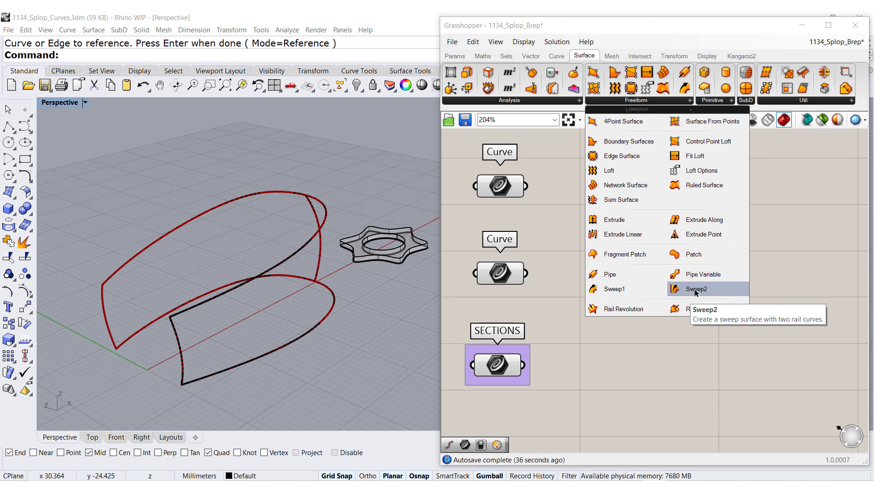
left_click(696, 291)
left_click(730, 253)
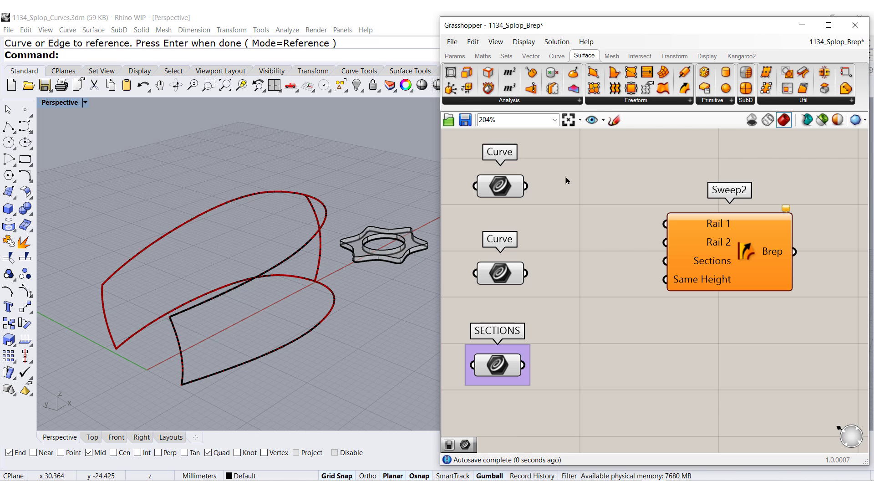
Connect the two rail curves to Sweep2's Rail 1 and Rail 2 inputs and the SECTIONS curves to Sections.
left_click_drag(526, 186, 665, 224)
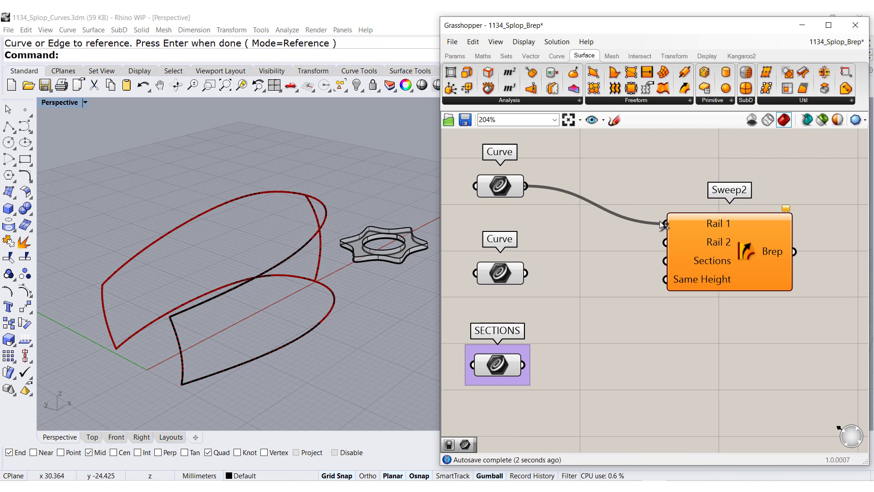
left_click_drag(625, 243, 660, 243)
left_click_drag(527, 365, 666, 261)
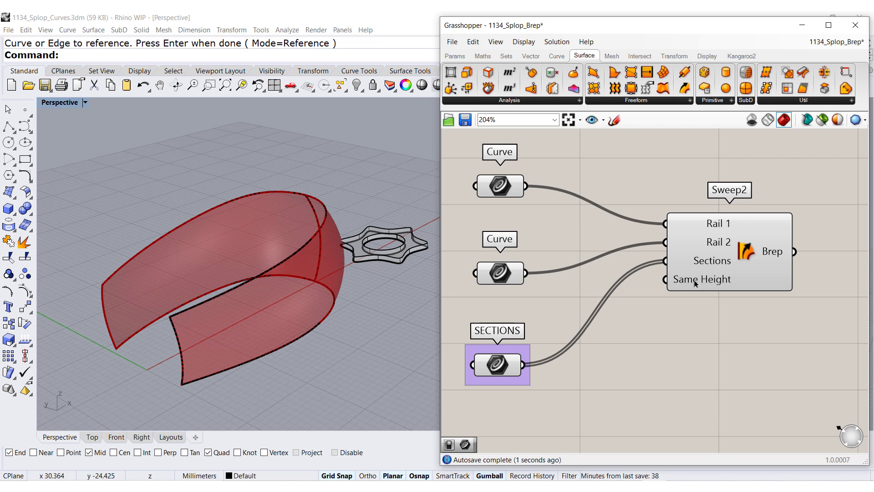
Add a Boolean Toggle set to False, connect it to Sweep2's Same Height input, and move Sweep2 closer to its inputs.
left_click(459, 56)
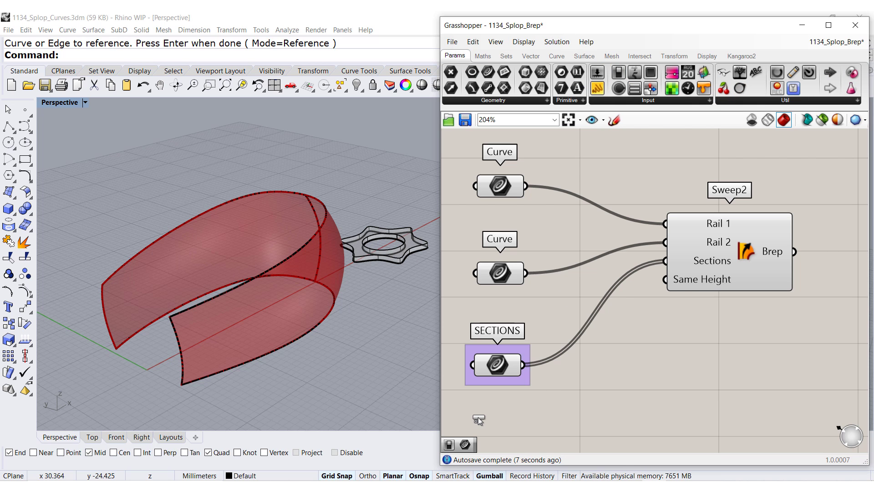
left_click_drag(478, 417, 478, 417)
left_click_drag(548, 416, 665, 280)
left_click_drag(742, 274, 677, 311)
Reposition and widen the Grasshopper window to gain canvas space beside the Sweep2 definition.
scroll(47, 291, "down", 3)
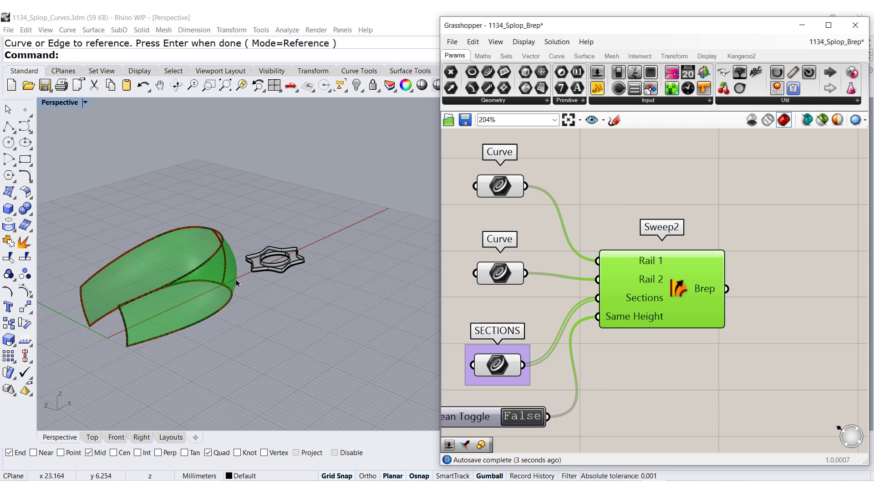
left_click_drag(549, 29, 414, 34)
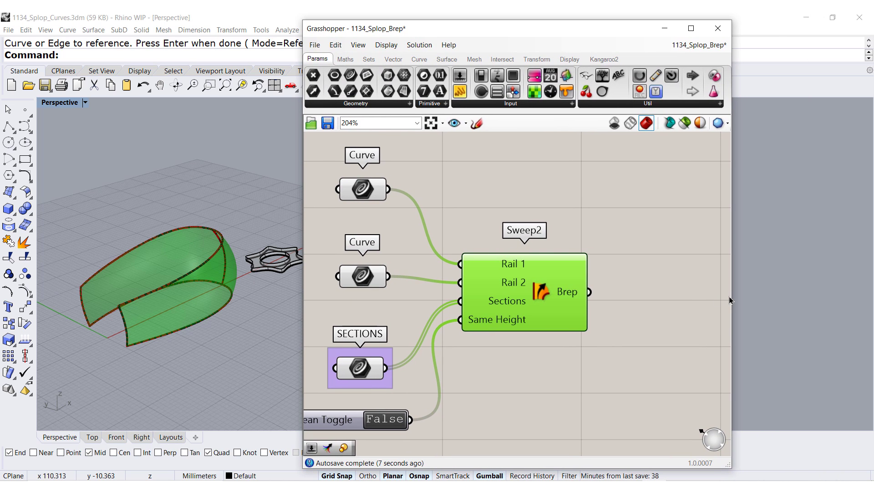
left_click_drag(730, 301, 864, 300)
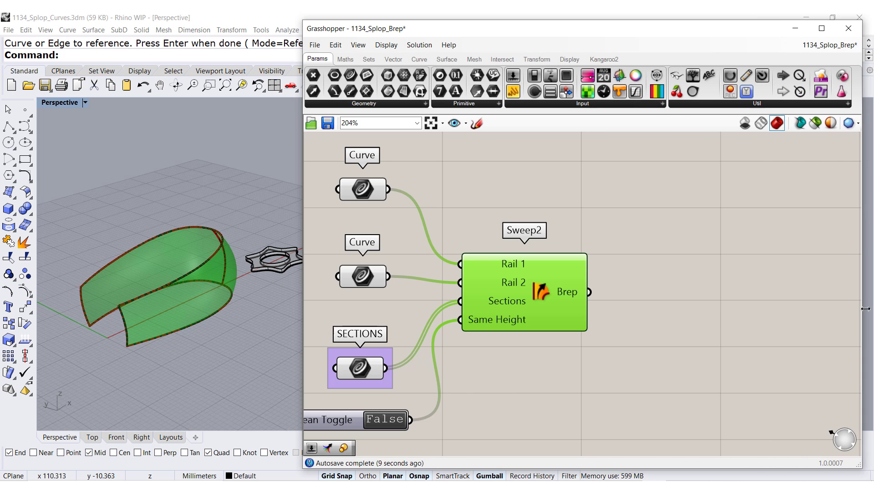
scroll(537, 200, "down", 1)
right_click_drag(612, 239, 610, 216)
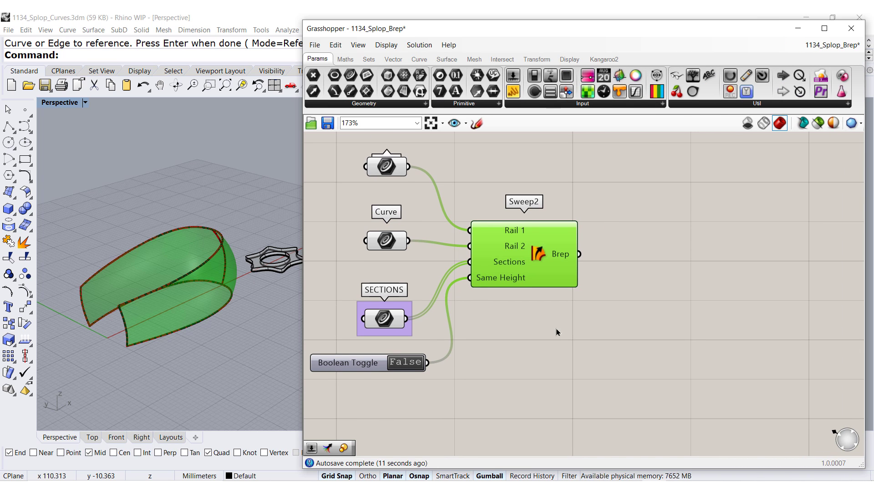
left_click(505, 354)
Set the Perspective viewport to Shaded display to show the star-shaped ring as a solid.
scroll(231, 291, "up", 5)
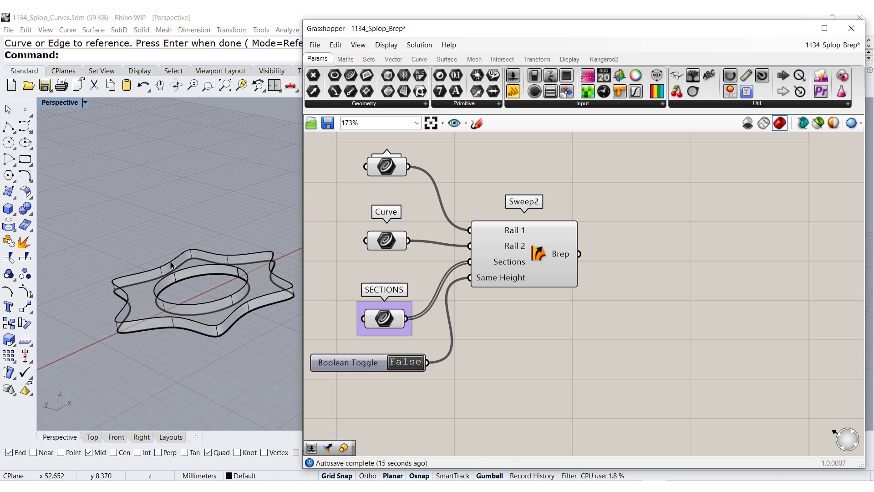
left_click(171, 265)
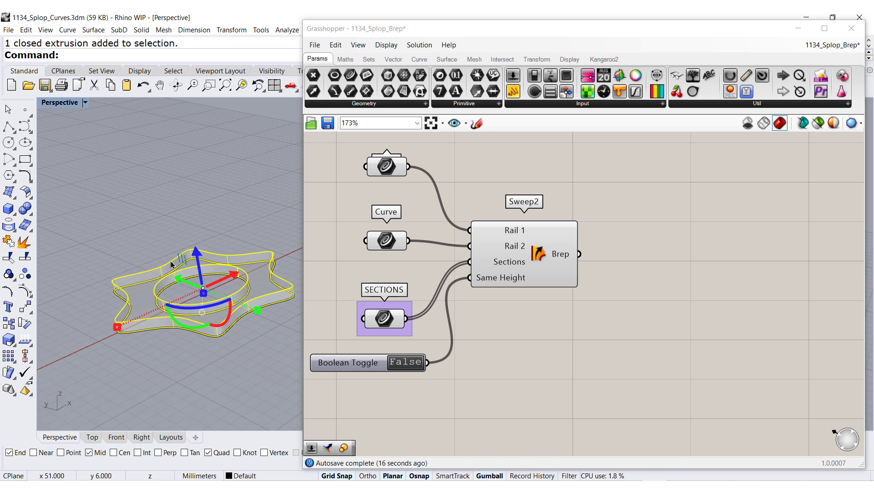
left_click(84, 103)
left_click(108, 143)
left_click(232, 366)
right_click_drag(228, 361, 230, 363)
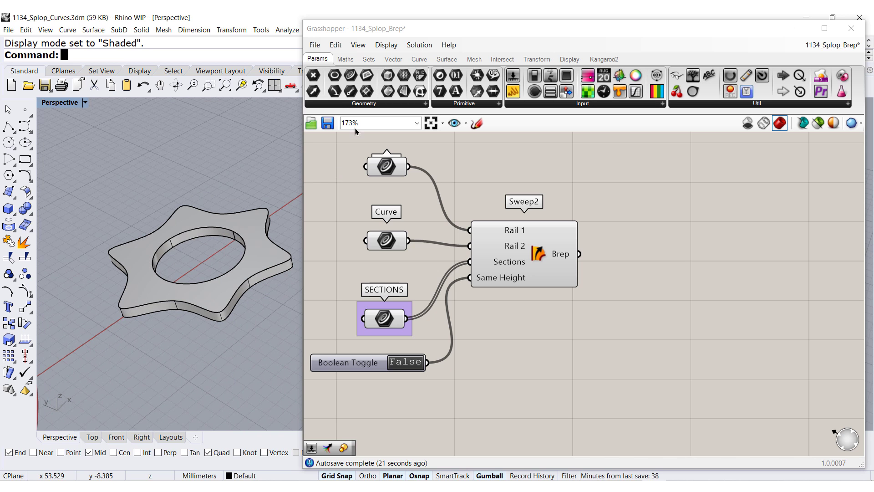
Add a Geometry parameter below the Boolean Toggle and reference the star-shaped ring extrusion in it.
left_click(371, 104)
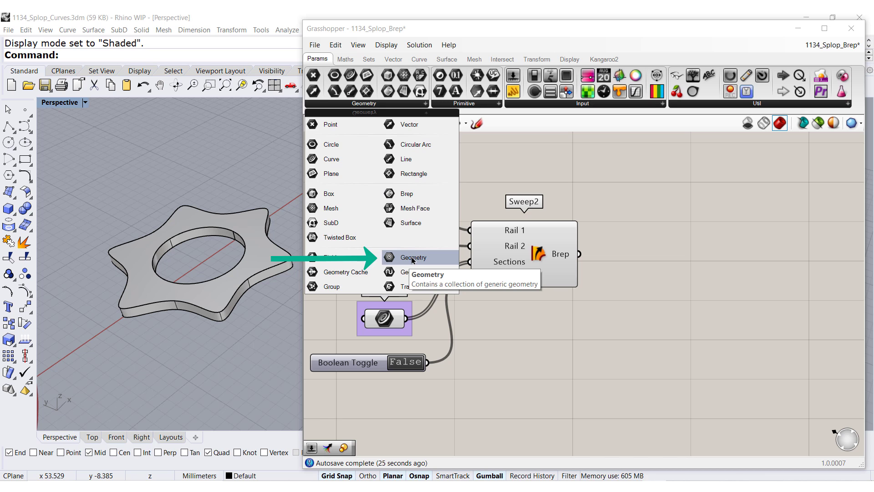
left_click_drag(408, 257, 499, 347)
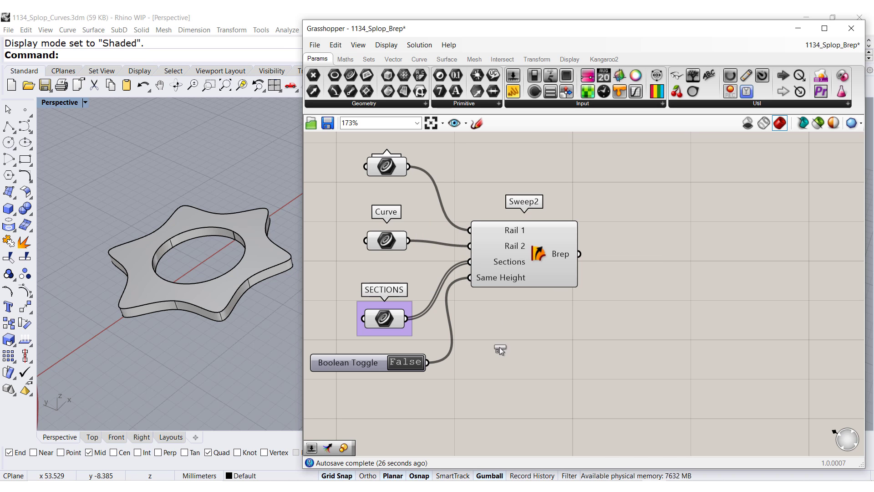
left_click(381, 411)
right_click(385, 410)
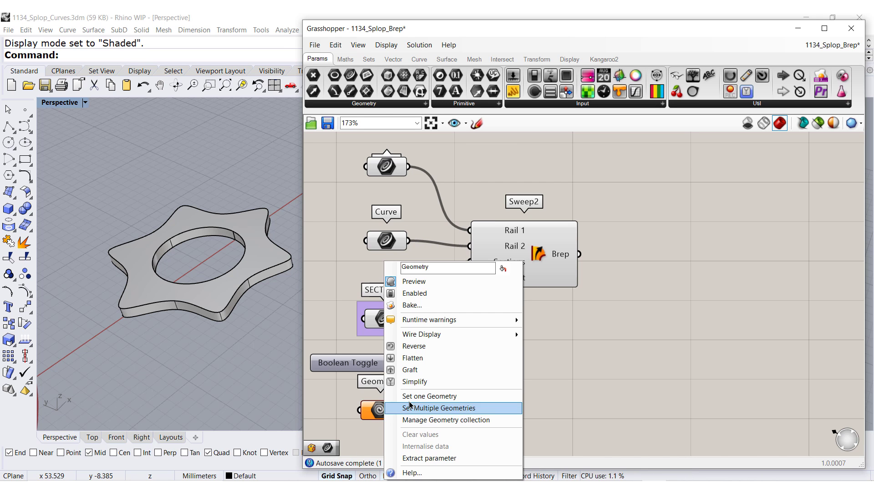
left_click(397, 409)
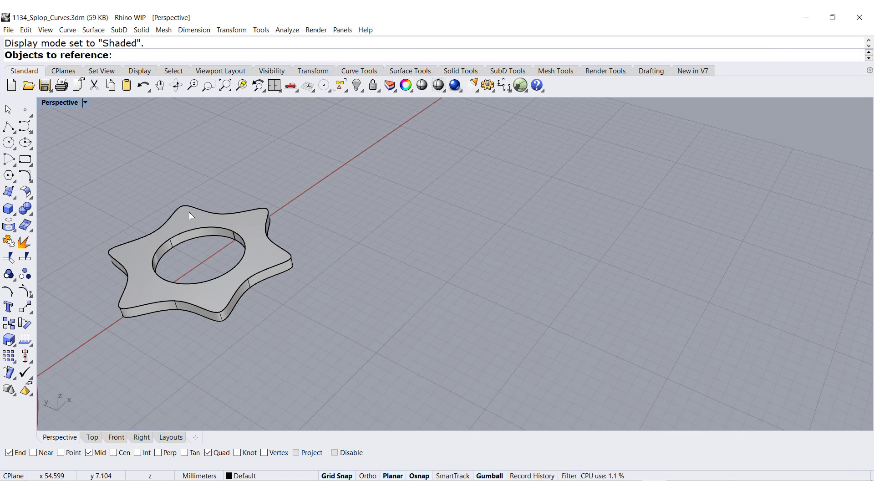
left_click(190, 216)
key("Return")
left_click_drag(387, 409, 386, 416)
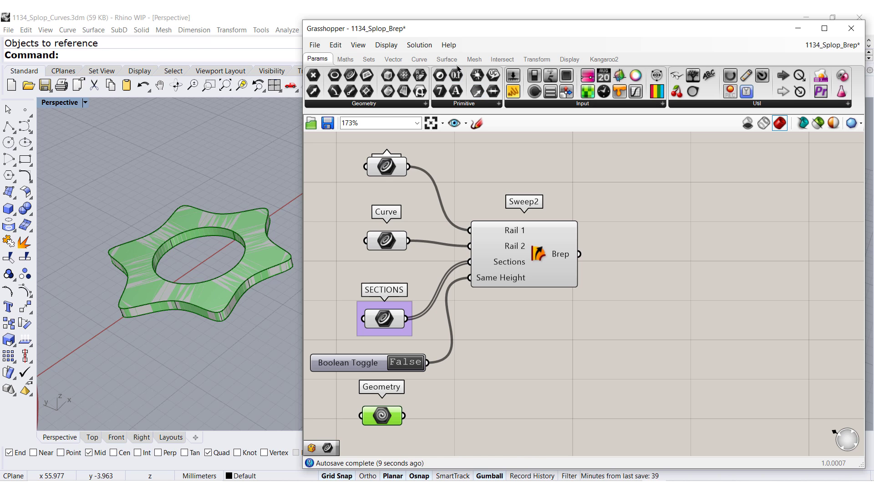
Add a Splop component at the far side of the canvas and move Sweep2 down beside the SECTIONS group.
left_click(534, 61)
left_click(644, 105)
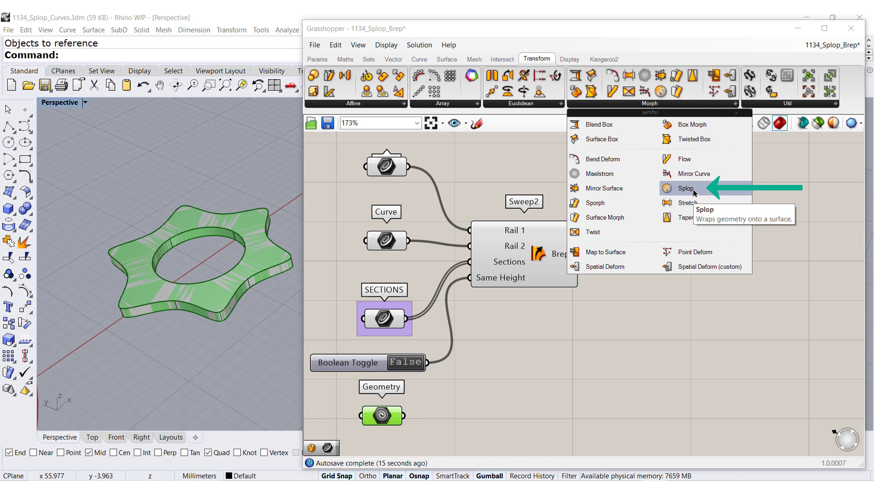
left_click_drag(695, 193, 744, 222)
left_click_drag(763, 277, 764, 272)
right_click_drag(583, 265, 605, 171)
left_click_drag(577, 177, 573, 263)
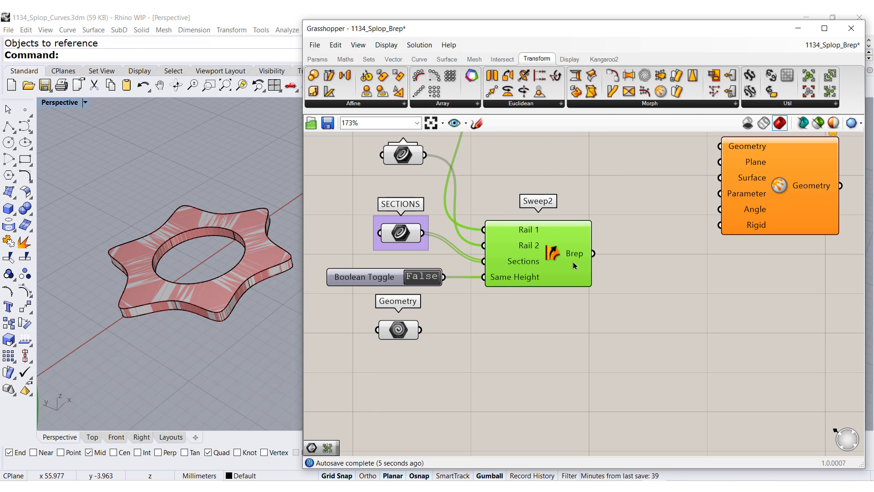
Place Splop lower on the canvas, in line with the Geometry parameter, and connect that parameter to Splop's Geometry input.
left_click_drag(763, 208, 696, 368)
scroll(508, 326, "up", 1)
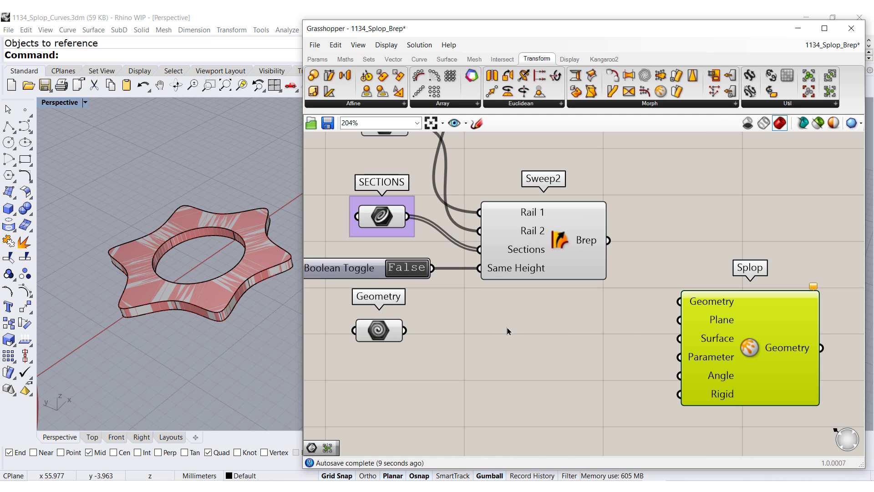
right_click_drag(567, 320, 578, 285)
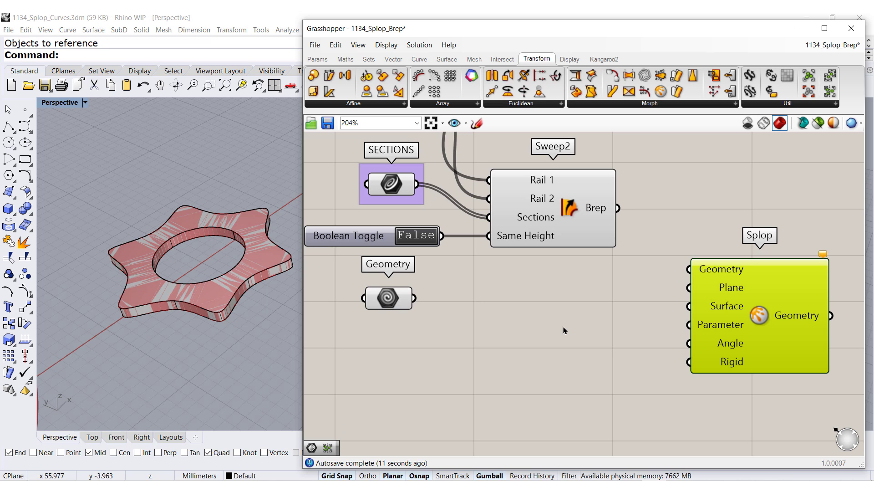
left_click(394, 300)
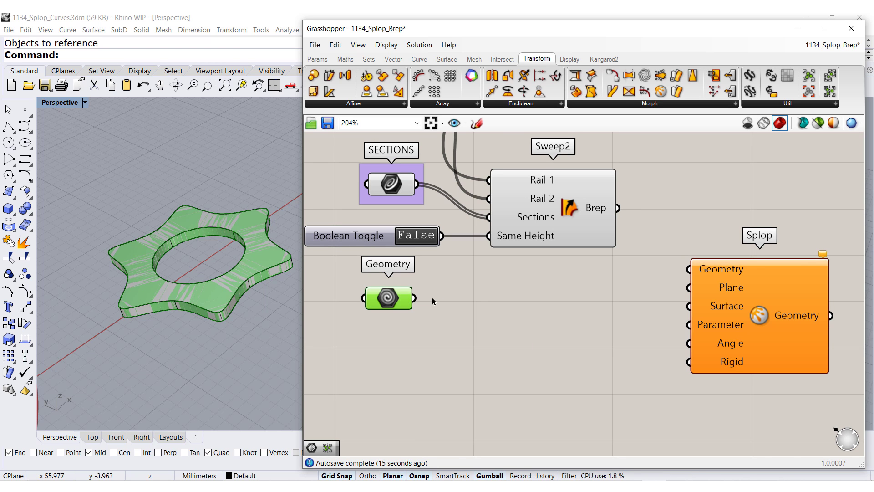
mouse_move(415, 304)
left_click_drag(415, 304, 681, 271)
left_click_drag(749, 308, 751, 336)
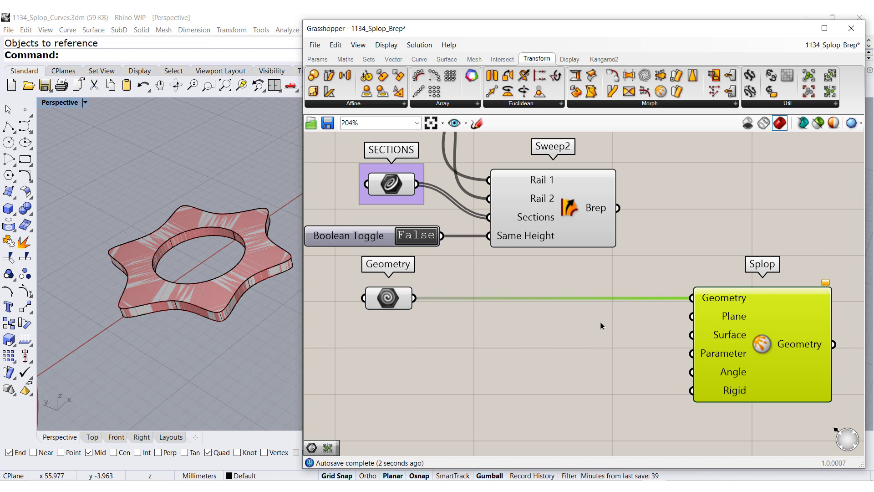
left_click(600, 321)
Add a Volume component fed by the Geometry parameter and connect its Centroid output to Splop's Plane input.
mouse_move(732, 323)
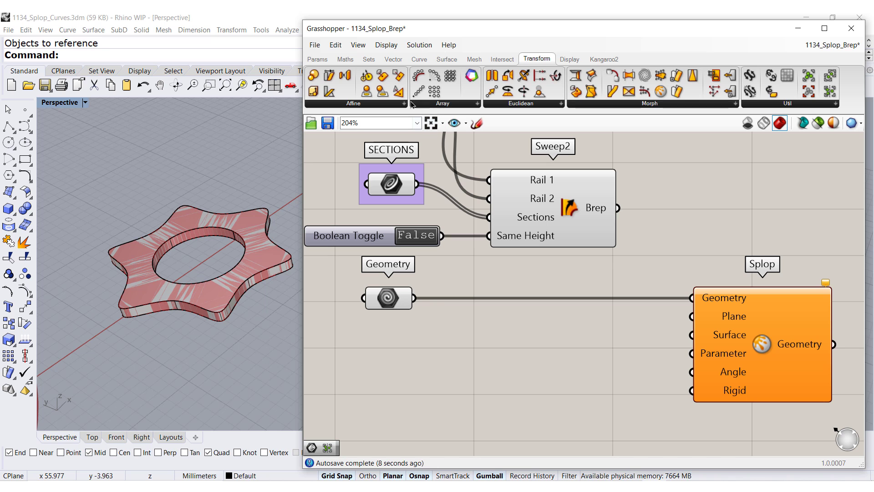
left_click(447, 58)
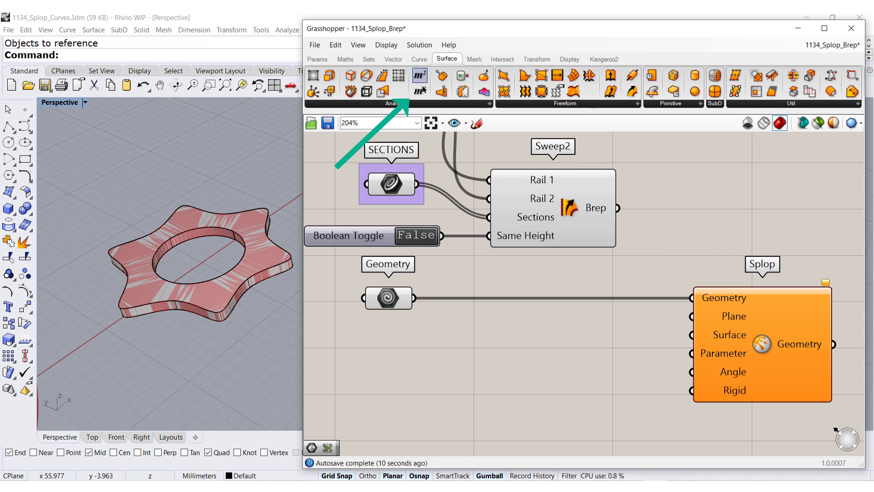
left_click_drag(420, 92, 491, 354)
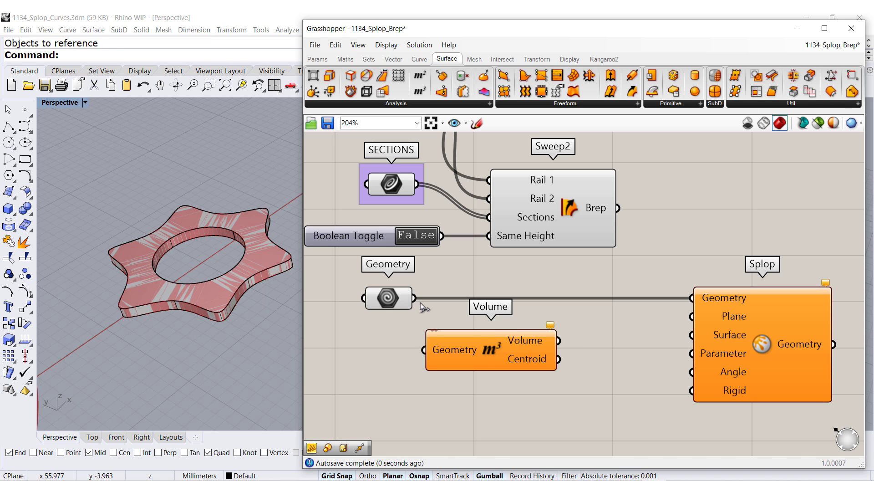
left_click_drag(415, 300, 423, 349)
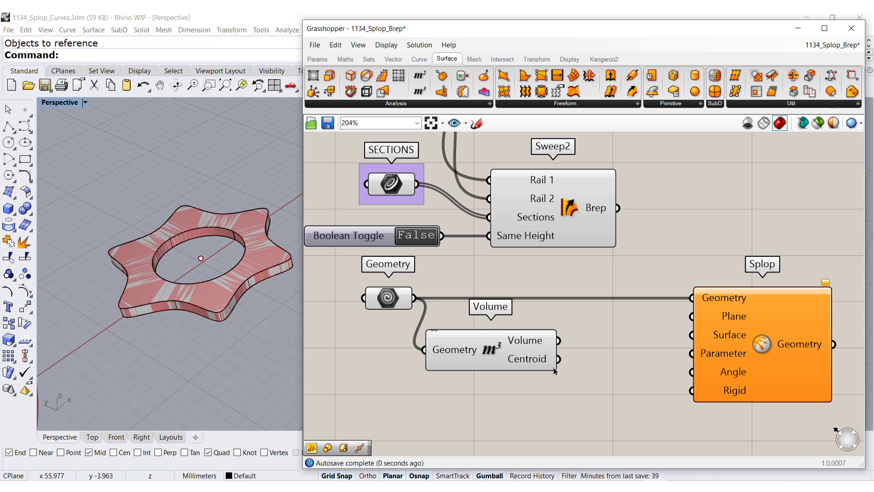
left_click_drag(559, 359, 682, 322)
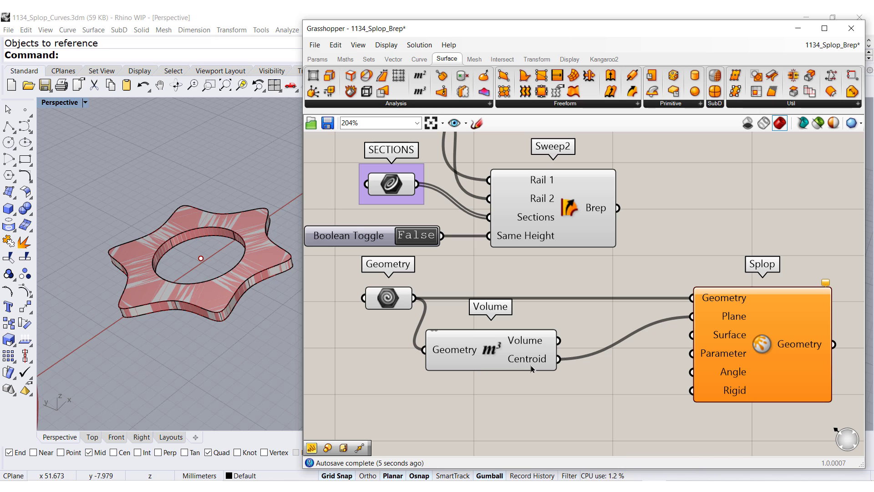
Connect Sweep2's Brep output to Splop's Surface input and frame the swept surface together with the star in the Perspective viewport.
mouse_move(532, 365)
left_click(393, 59)
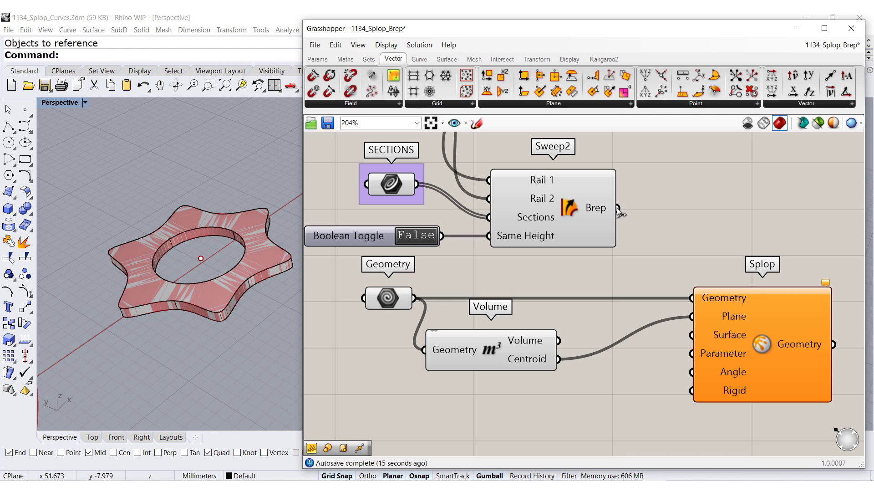
left_click_drag(641, 241, 679, 340)
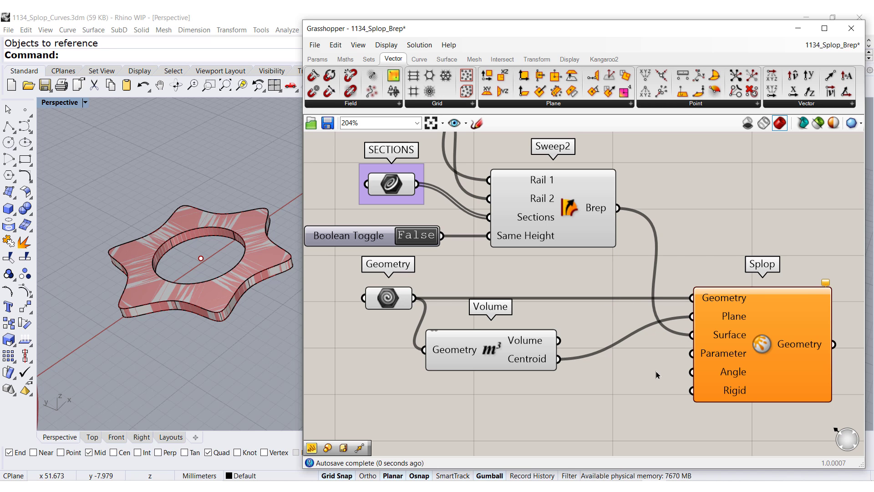
right_click_drag(650, 343, 635, 283)
scroll(645, 318, "down", 2)
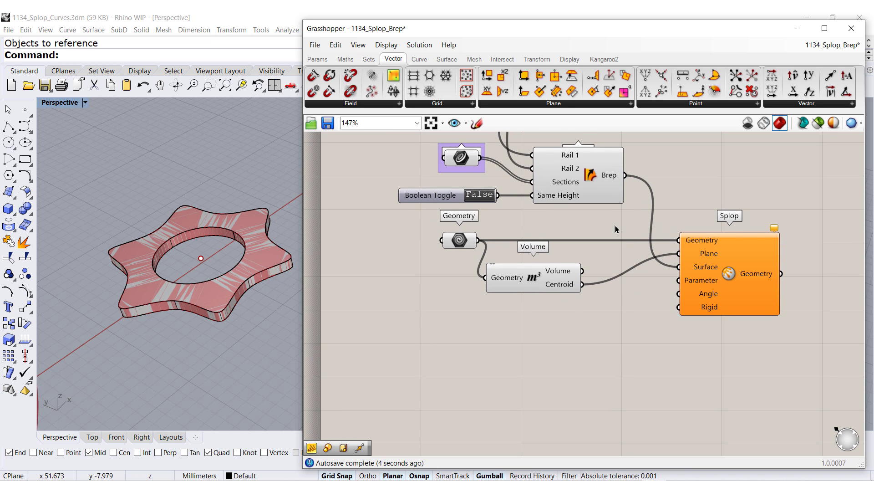
scroll(616, 229, "up", 1)
scroll(234, 240, "down", 4)
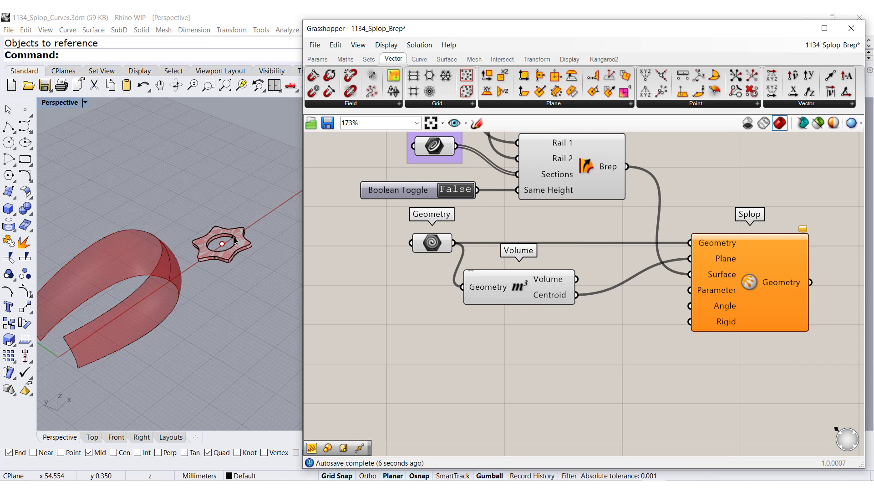
scroll(129, 288, "up", 2)
scroll(129, 289, "up", 1)
scroll(129, 289, "down", 1)
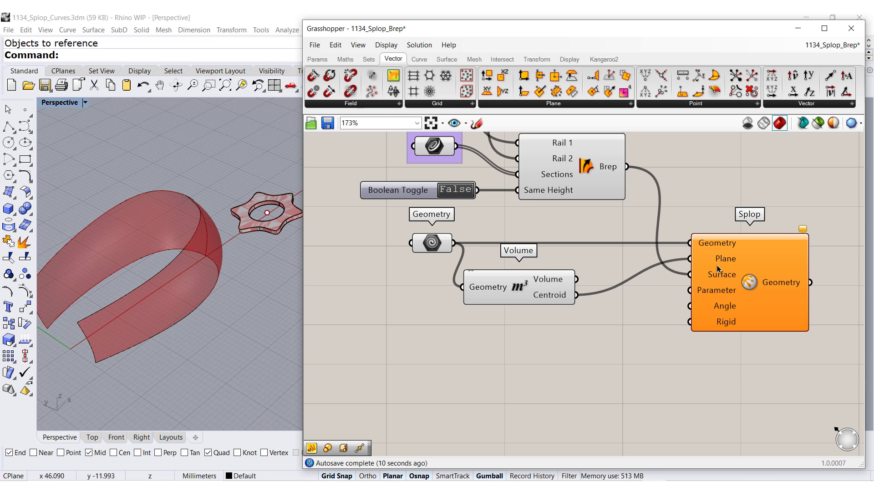
Add an MD Slider below the Volume component and connect it to Splop's Parameter input.
mouse_move(714, 295)
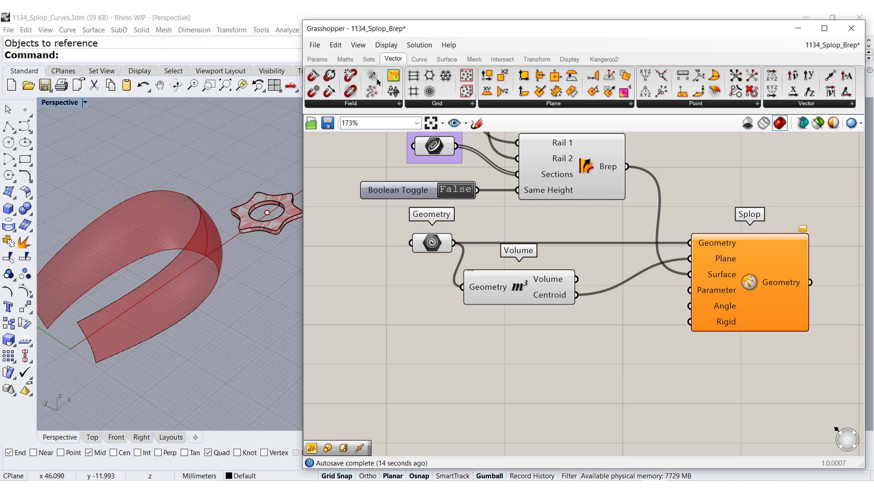
left_click(317, 59)
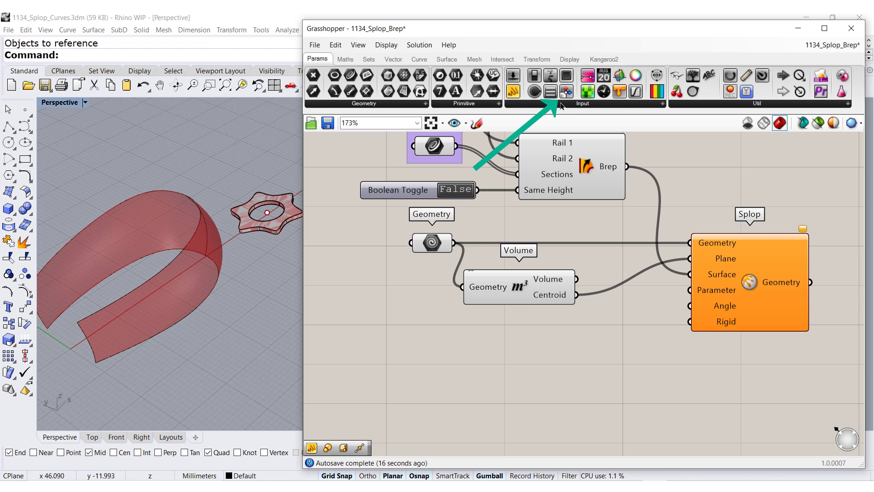
left_click_drag(567, 98, 505, 416)
right_click_drag(526, 378, 480, 329)
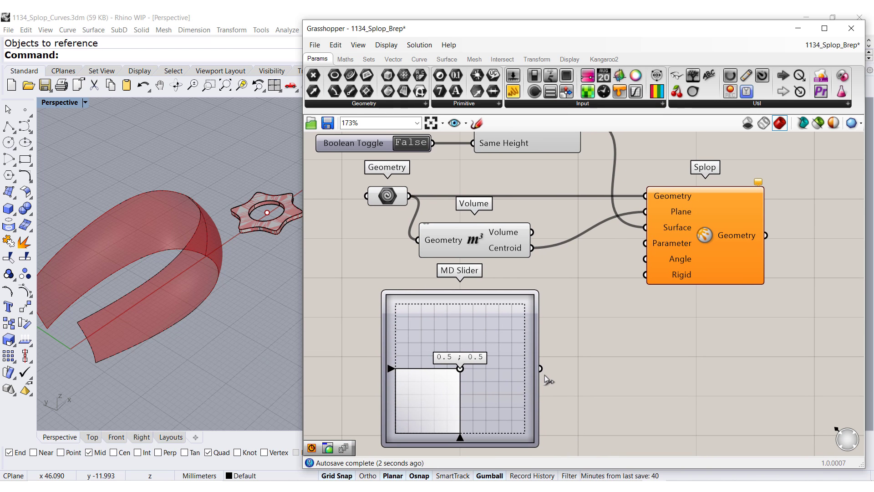
left_click_drag(541, 368, 643, 243)
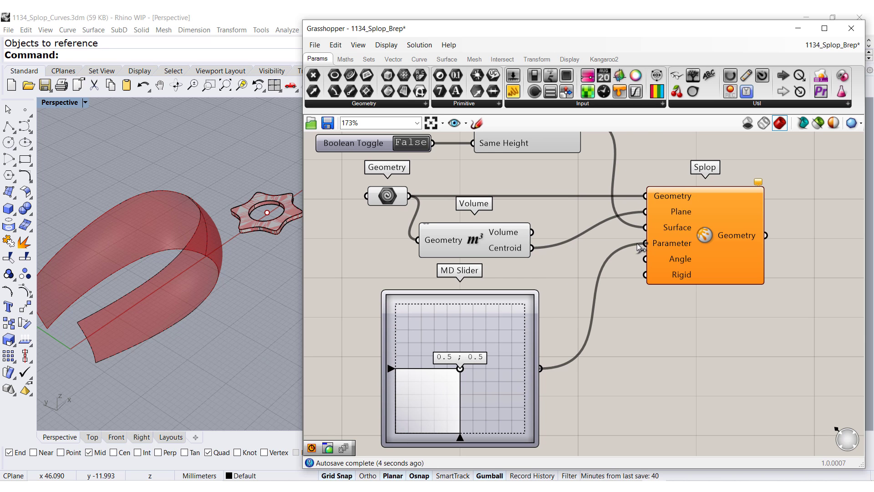
Try moving the star over the surface by setting the MD Slider to 0.81 ; 0.42 and 0.52 ; 0.51.
left_click_drag(460, 367, 499, 378)
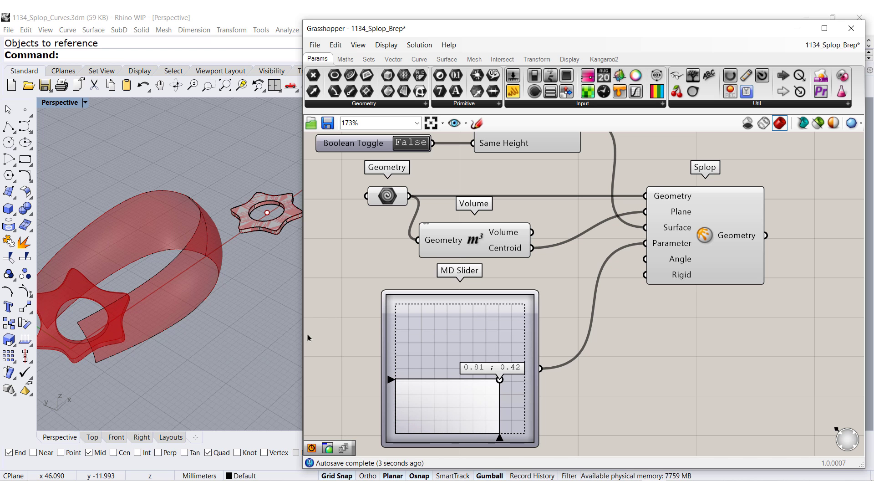
scroll(135, 318, "up", 5)
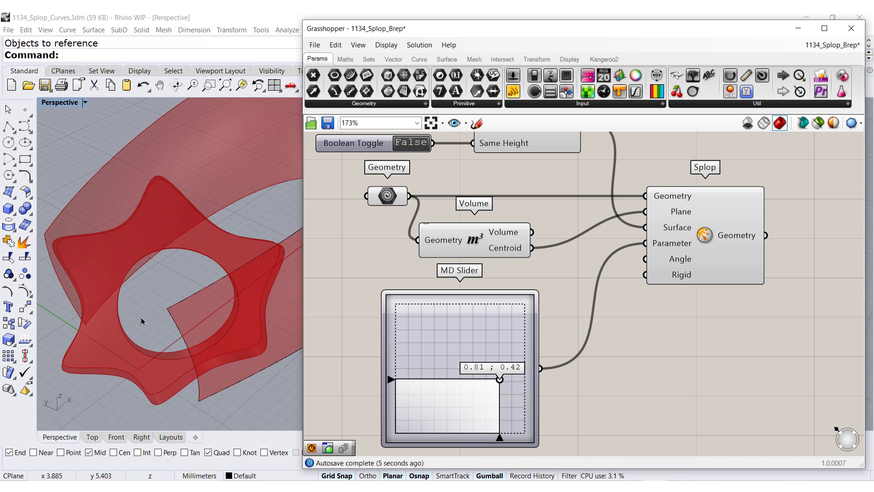
left_click_drag(499, 379, 462, 370)
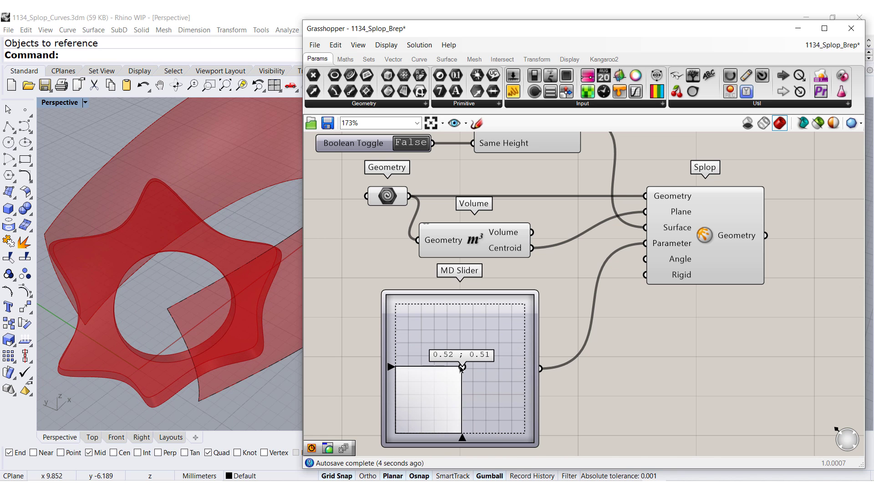
Reparameterize Splop's Surface input and set the MD Slider to 0.21 ; 0.53 to reposition the star on the sweep.
left_click(672, 202)
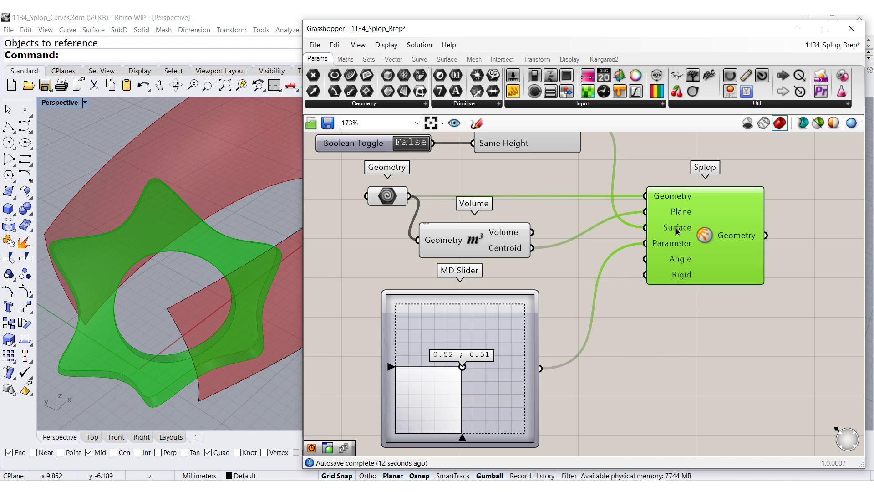
right_click(676, 229)
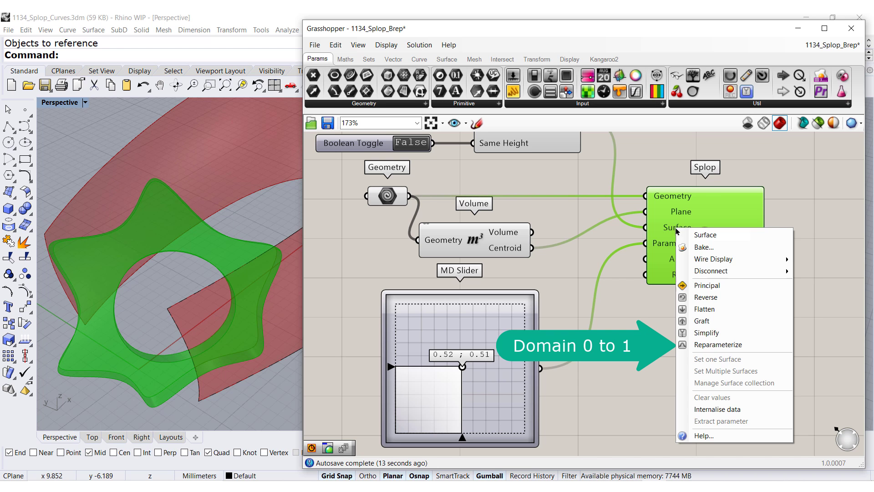
left_click(714, 344)
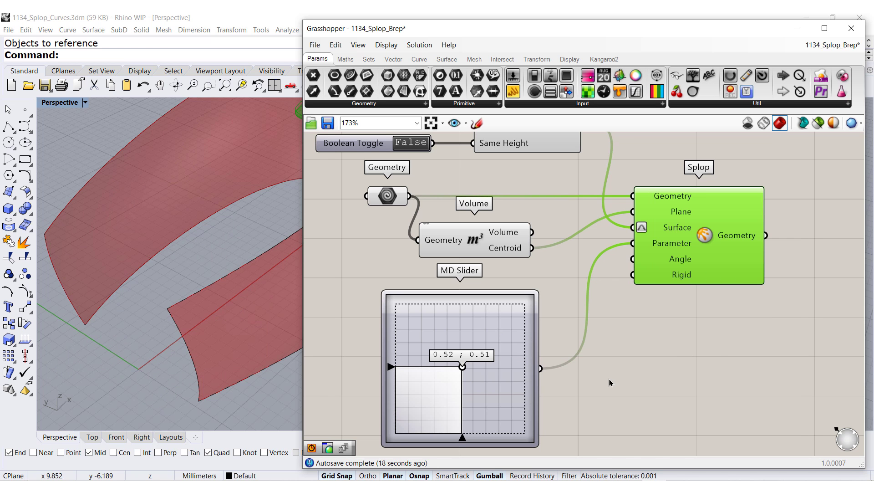
scroll(140, 335, "down", 3)
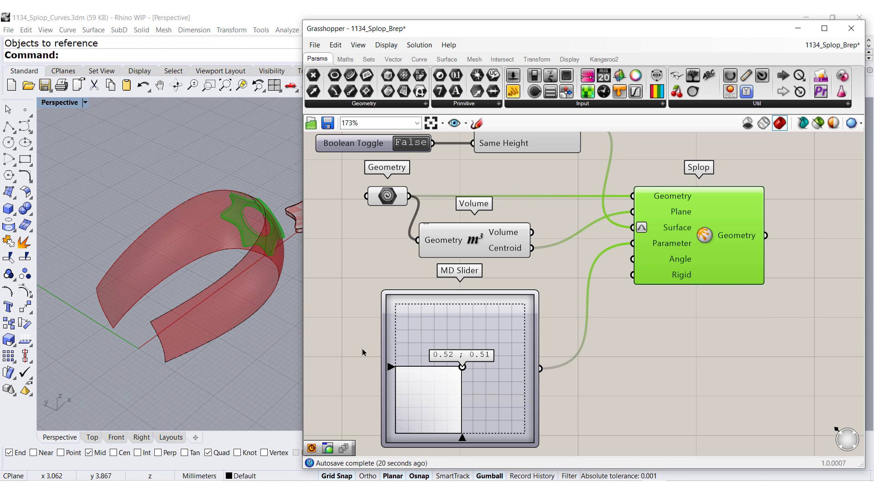
scroll(265, 260, "up", 2)
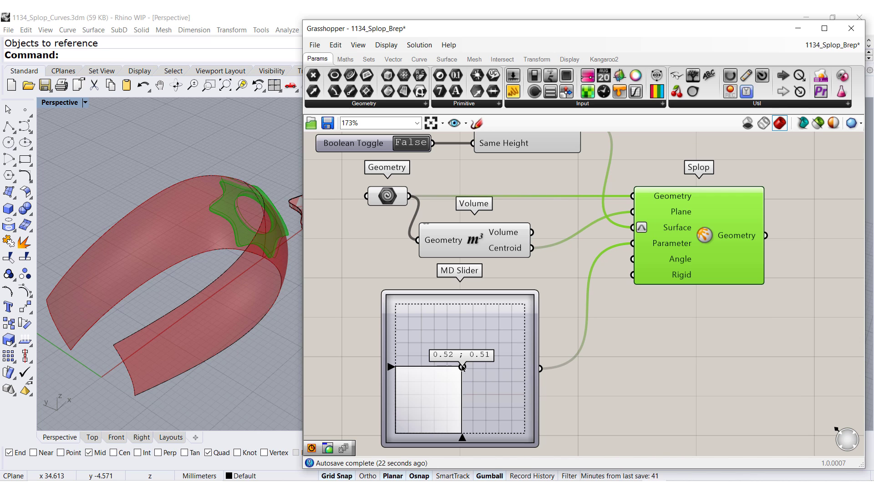
left_click_drag(462, 367, 423, 366)
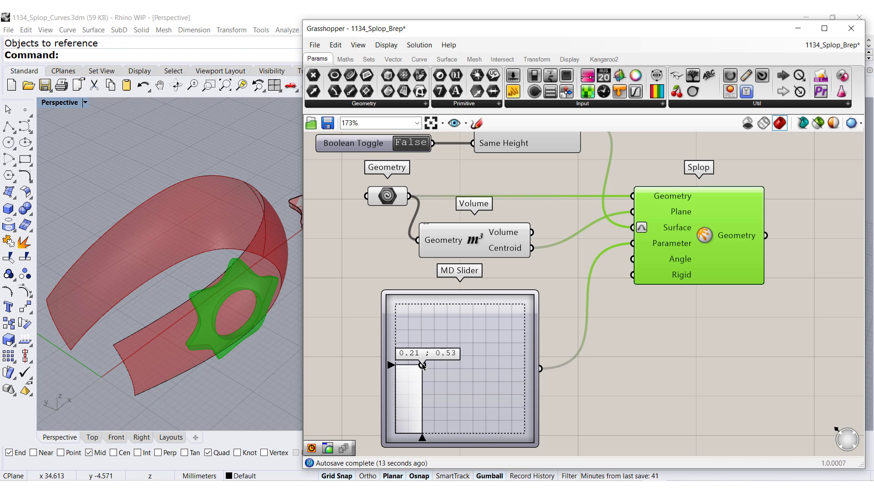
Set Splop's Angle input to use degrees.
scroll(656, 273, "up", 3)
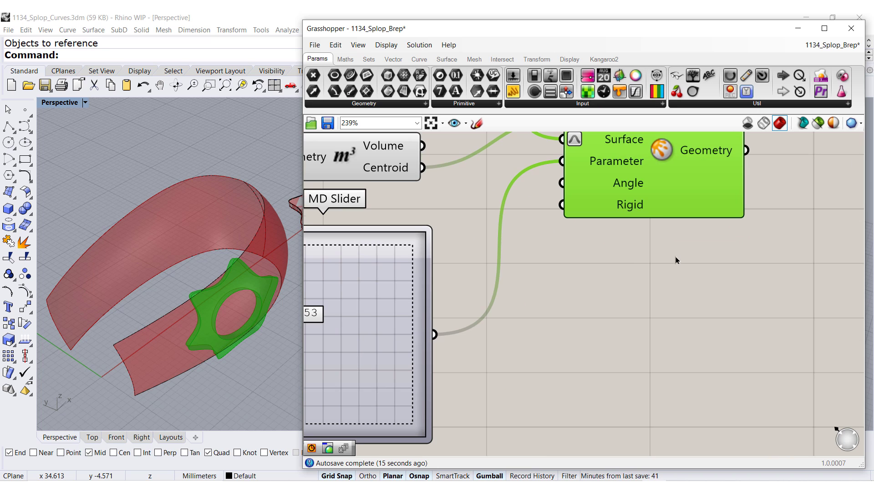
right_click(631, 186)
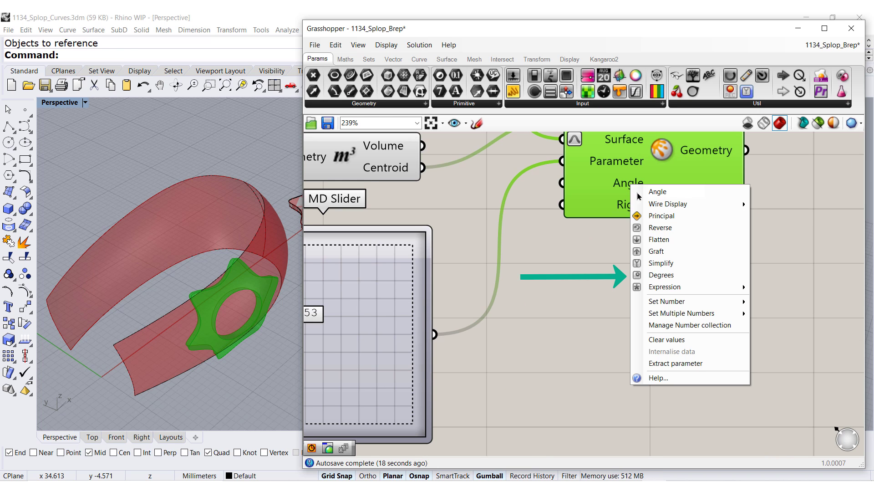
left_click(663, 276)
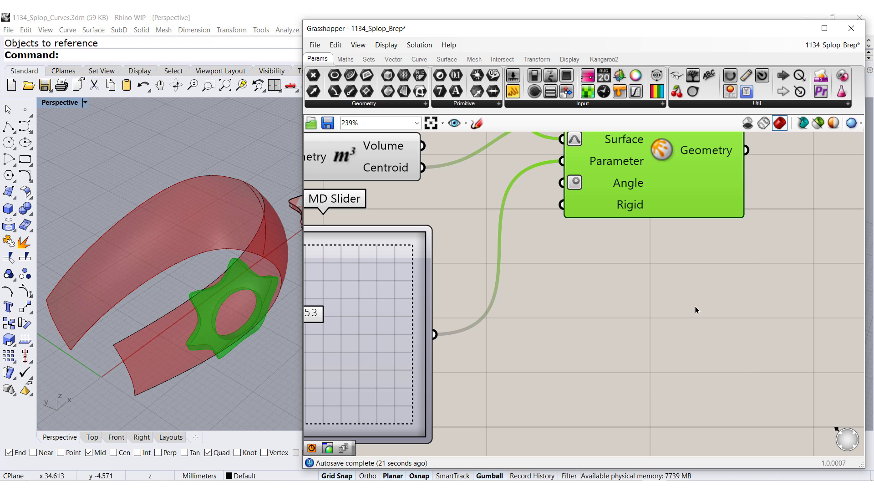
Drive Splop's Angle input with a new Number Slider ranging from -90 to 90, placed above the MD Slider and set to -59.
scroll(702, 310, "down", 3)
left_click_drag(485, 248, 490, 294)
double_click(469, 249)
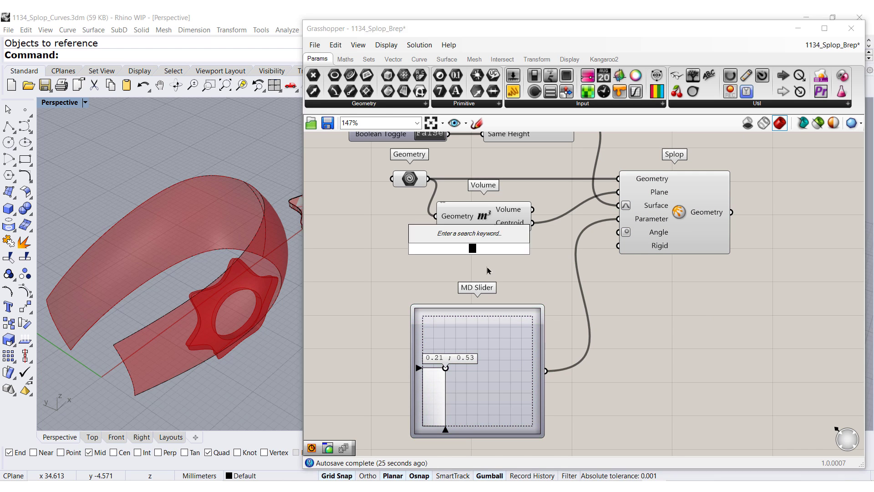
type("-90")
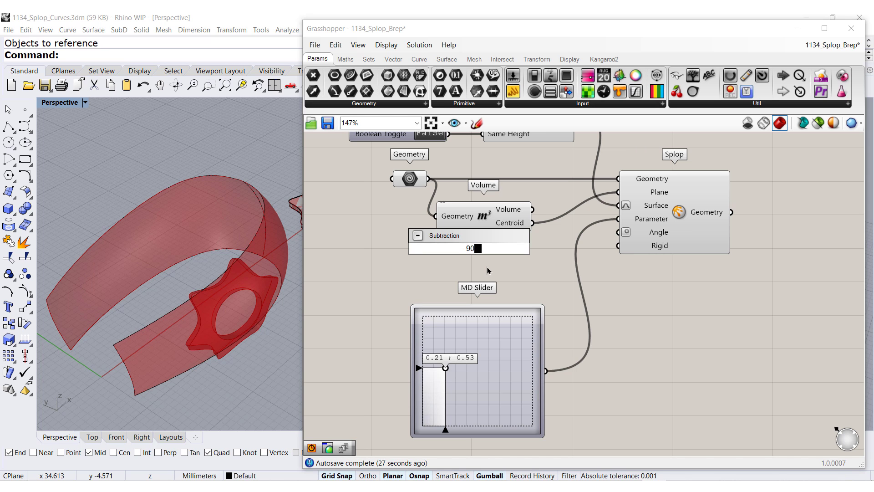
type("..90")
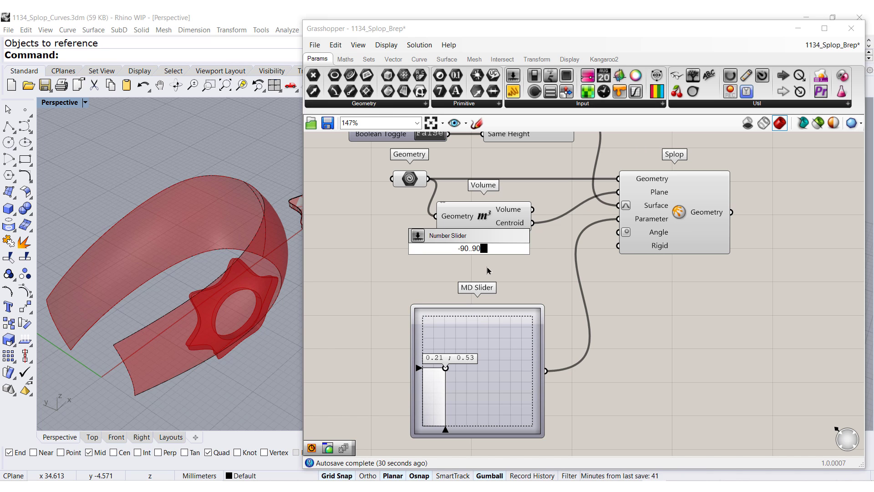
key("Return")
left_click_drag(538, 248, 618, 232)
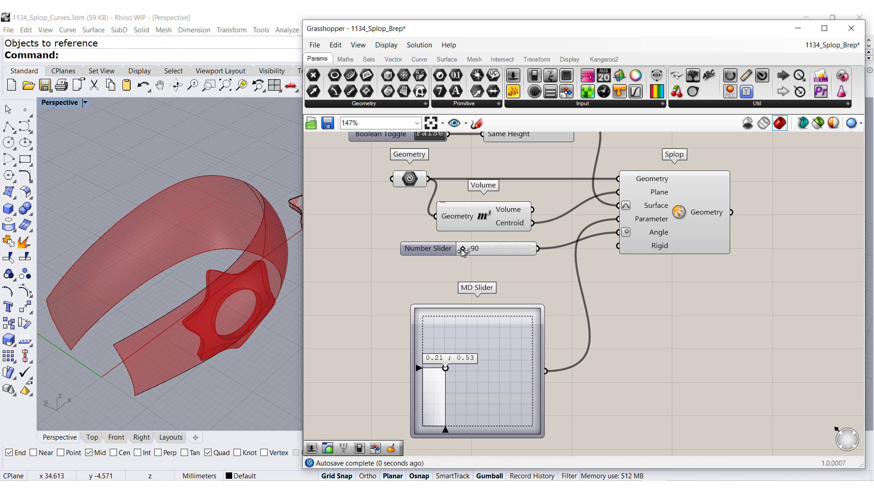
mouse_move(461, 249)
left_mouse_down()
mouse_move(518, 255)
mouse_move(474, 254)
left_mouse_up()
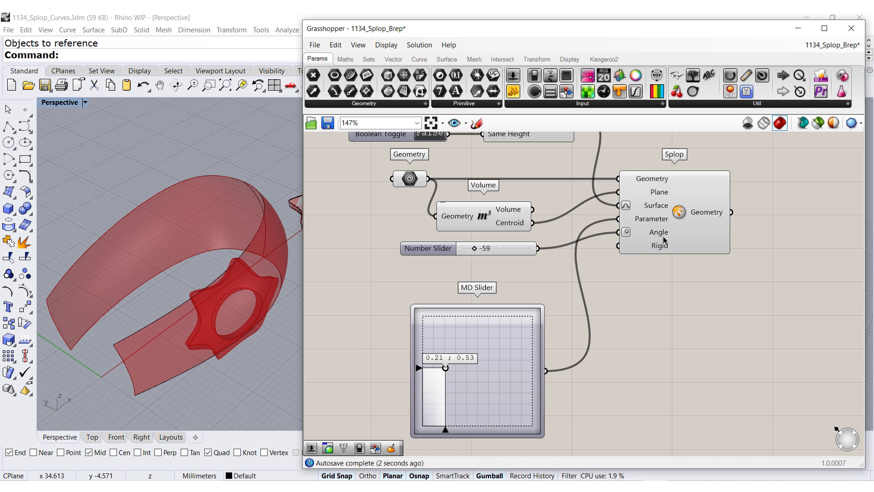
Place a Boolean Toggle between the Number Slider and the MD Slider and connect it to Splop's Rigid input.
mouse_move(663, 250)
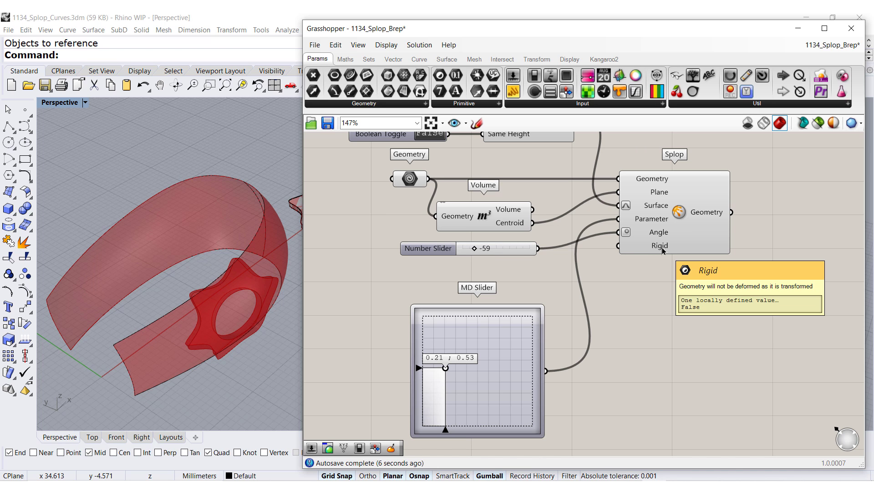
right_click_drag(658, 269, 660, 290)
left_click_drag(390, 159, 469, 296)
left_click_drag(563, 289, 617, 275)
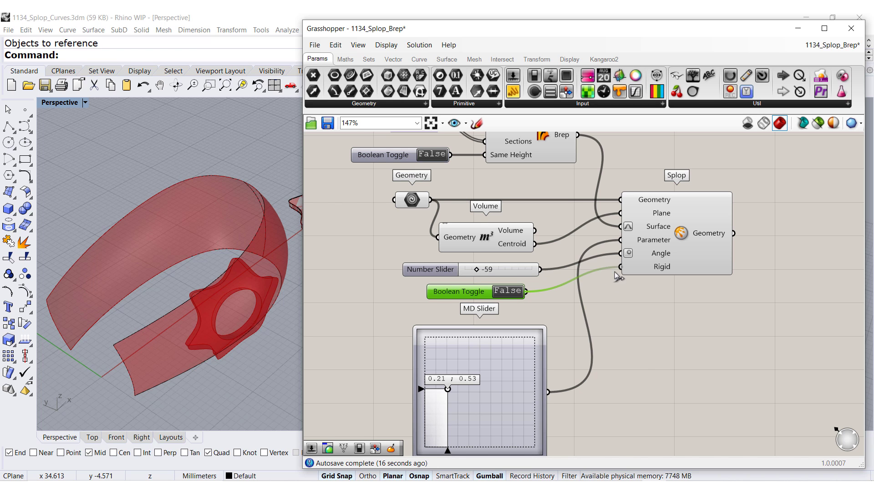
Set the Rigid toggle to True and move the star along the sweep by setting the MD Slider to 0.44 ; 0.52.
double_click(507, 294)
right_click_drag(155, 246, 191, 254)
scroll(285, 195, "up", 5)
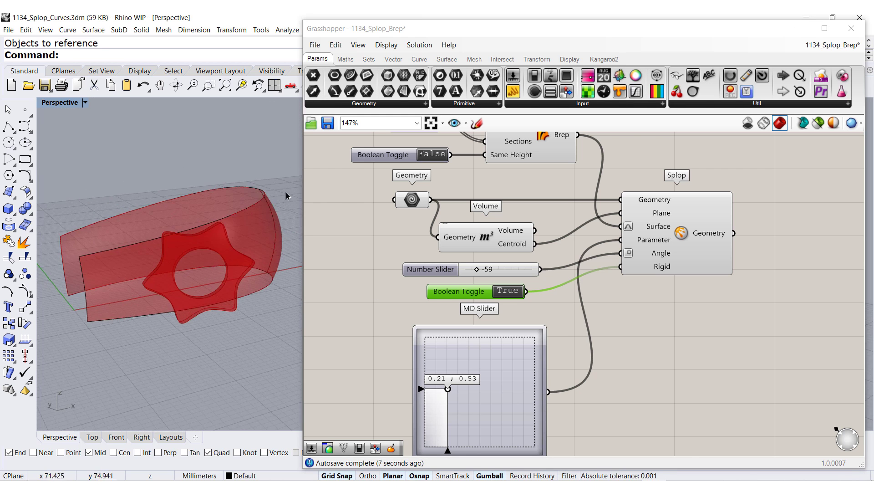
left_click_drag(449, 394, 474, 393)
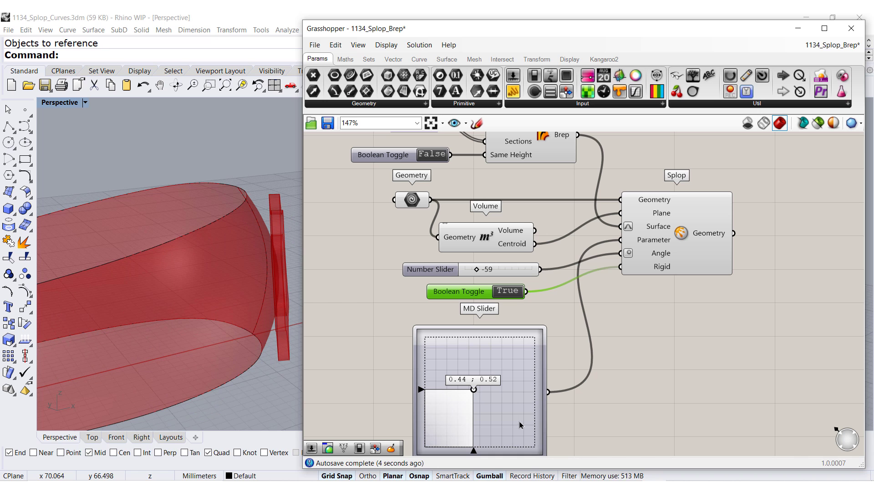
Switch the Rigid toggle between False and True to compare the deformed and rigid star, leaving it at False.
double_click(512, 295)
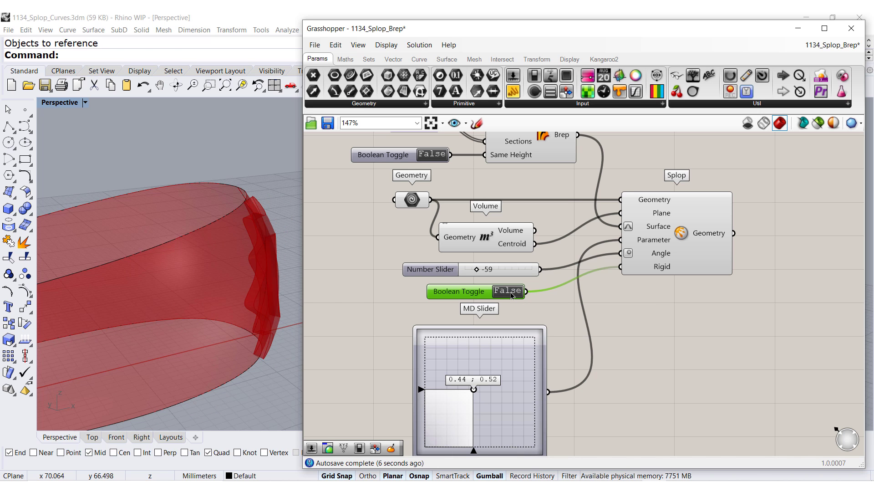
double_click(511, 295)
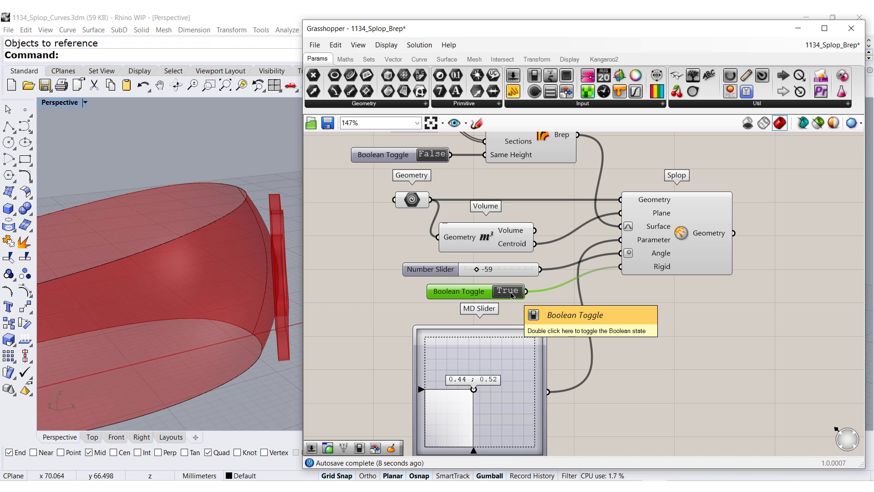
double_click(511, 295)
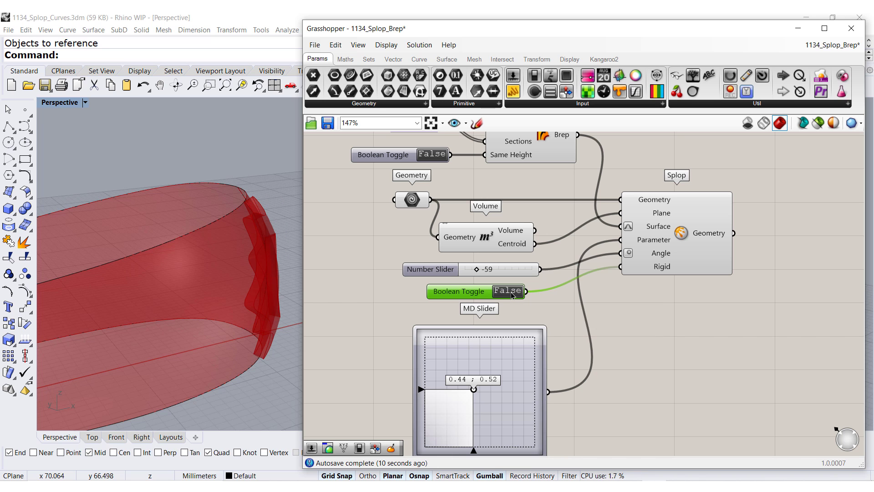
Select the Splop component.
scroll(596, 327, "down", 3)
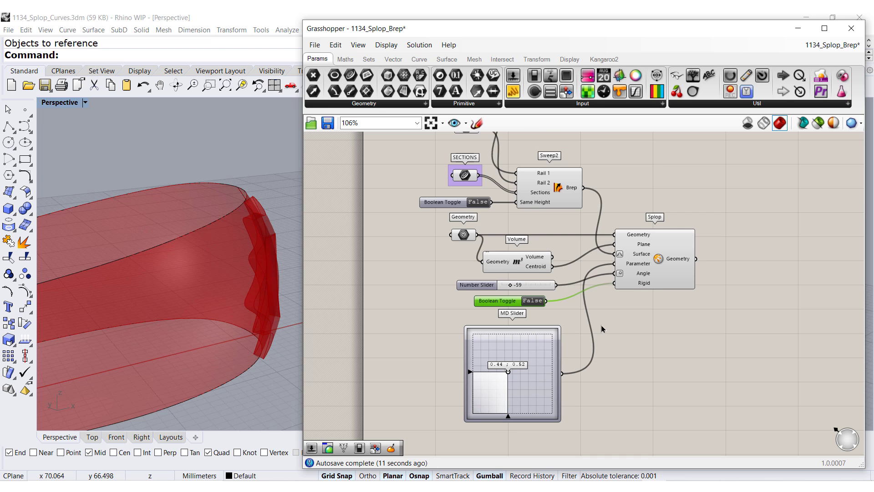
left_click(666, 277)
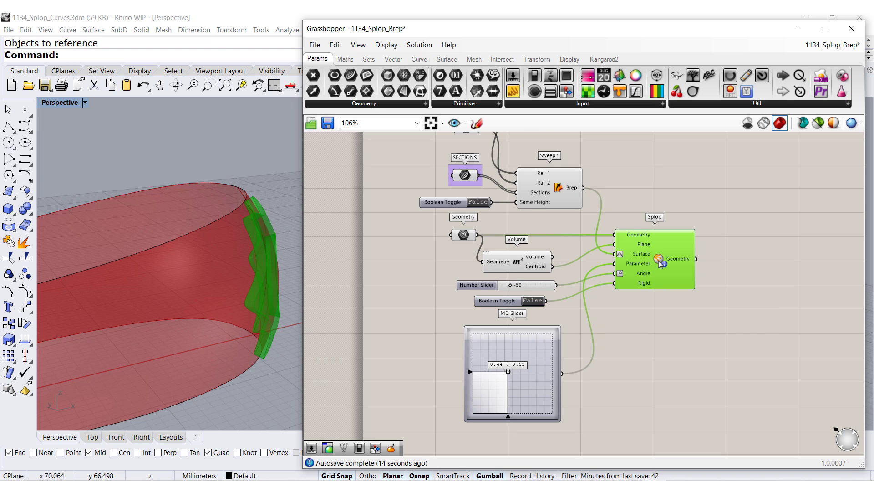